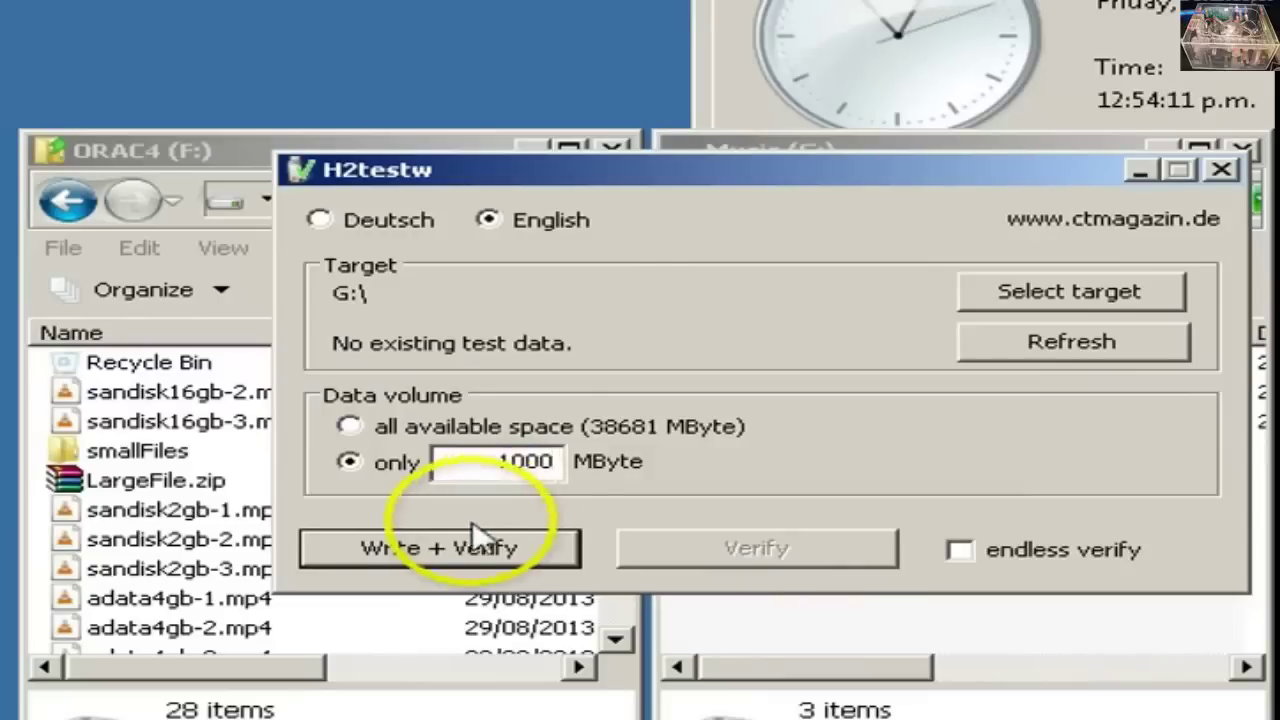
- Start the 1000 MByte write and verify test on drive G:, accept the partial-capacity warning and reposition the progress window
left_click(452, 547)
left_click(1073, 488)
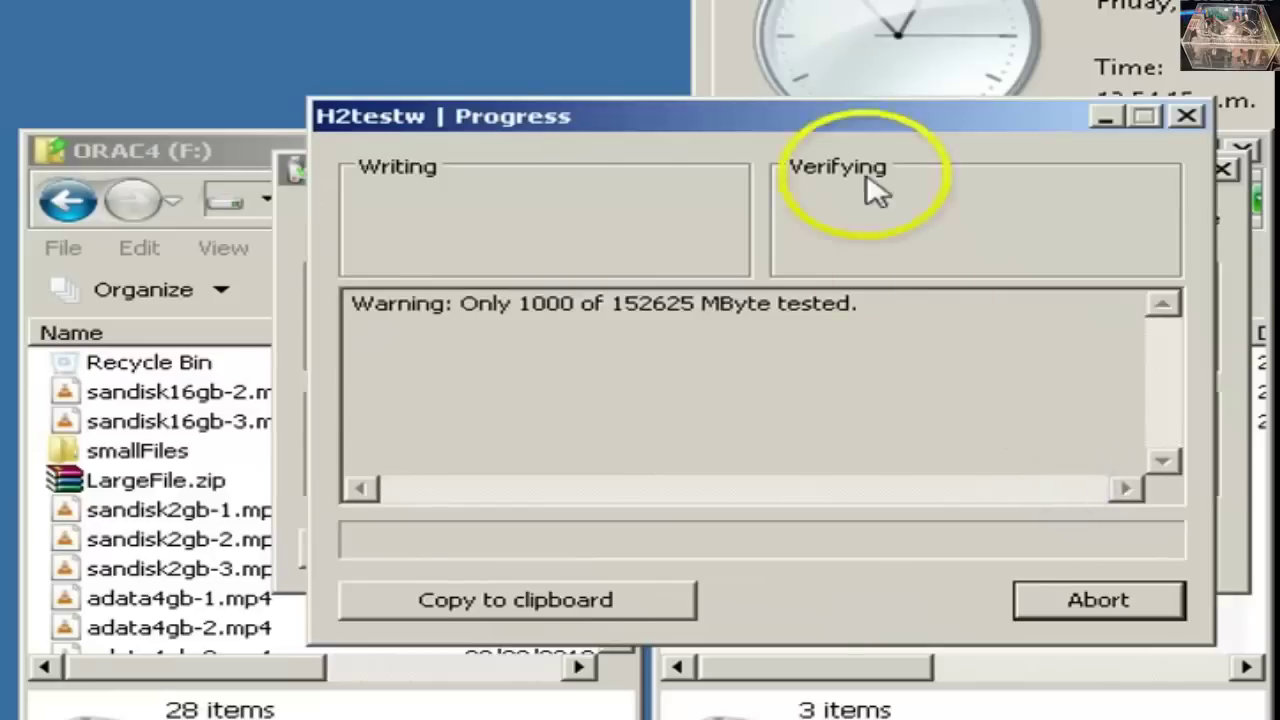
left_click_drag(791, 127, 757, 183)
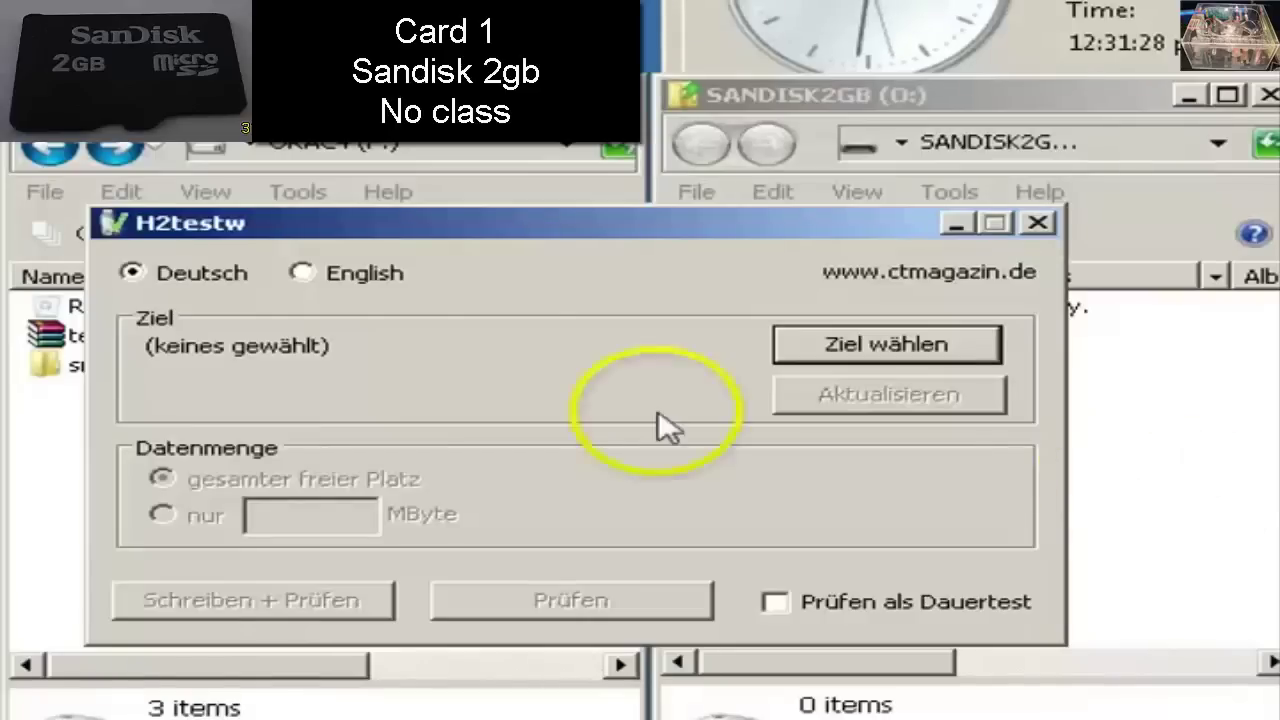
- Switch the H2testw interface to English and choose the SANDISK2GB (O:) drive as the test target
left_click(302, 273)
left_click(826, 344)
left_click(271, 402)
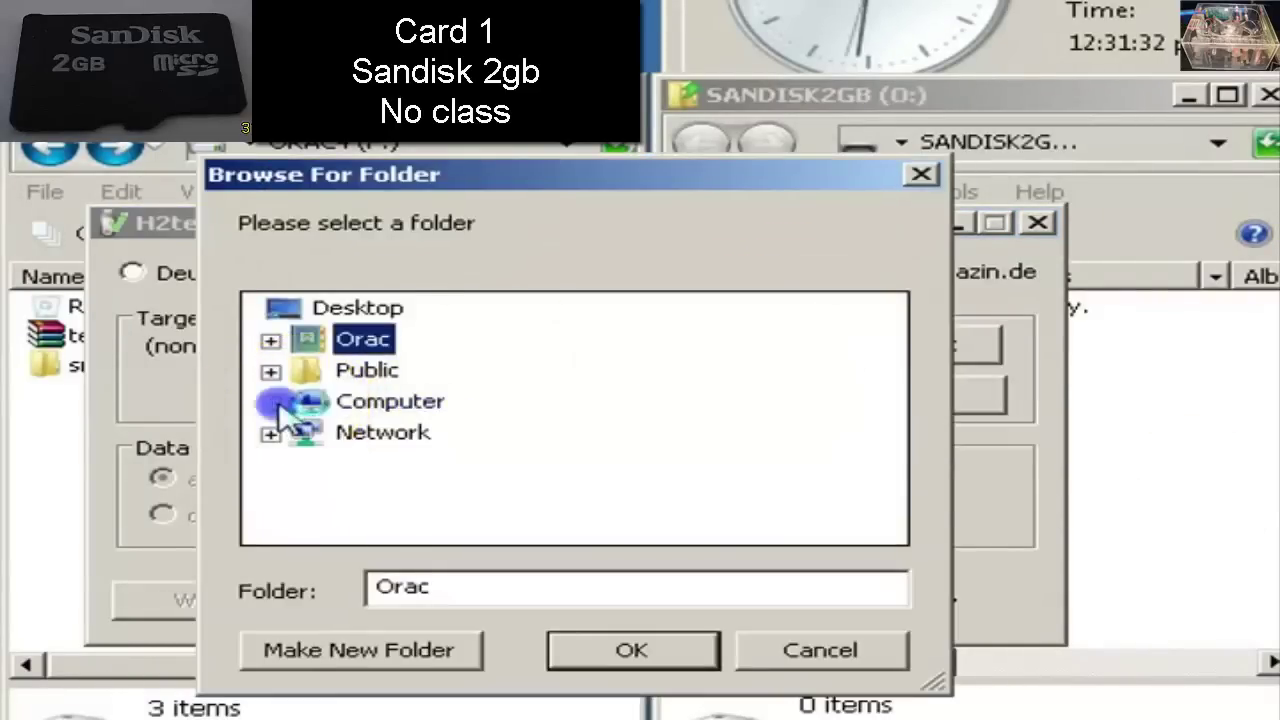
left_click_drag(894, 451, 891, 509)
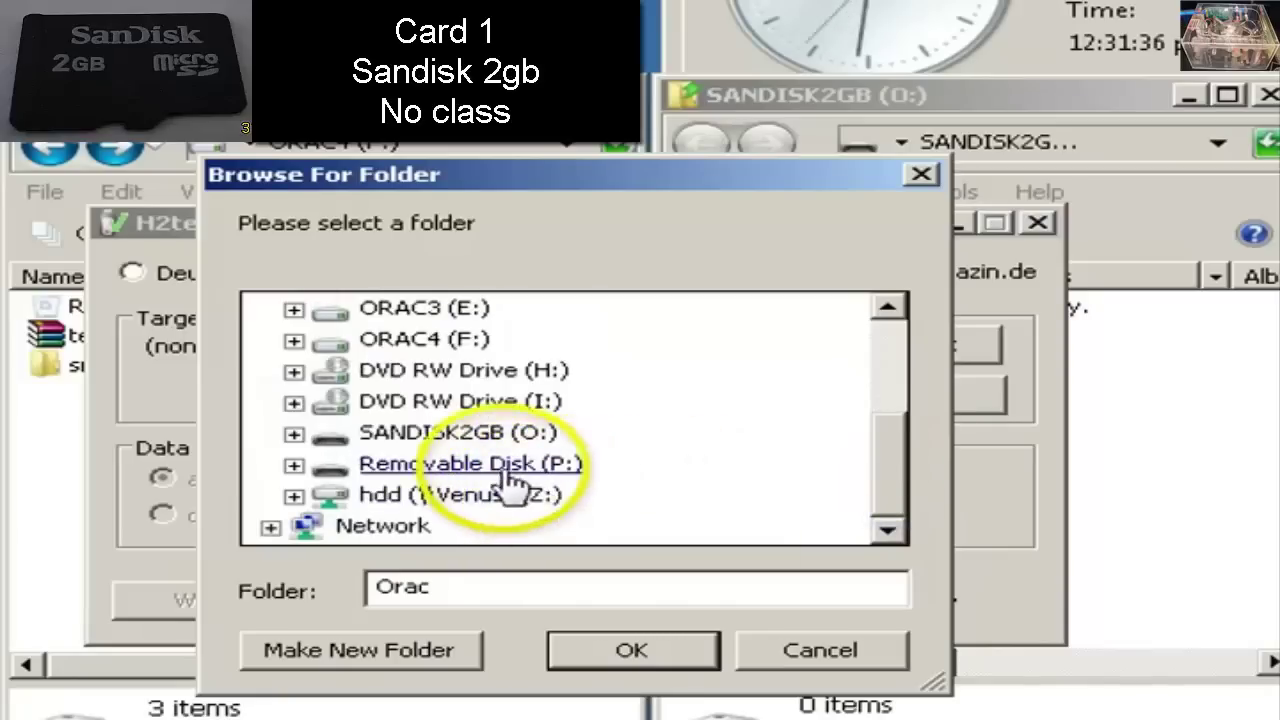
left_click(465, 434)
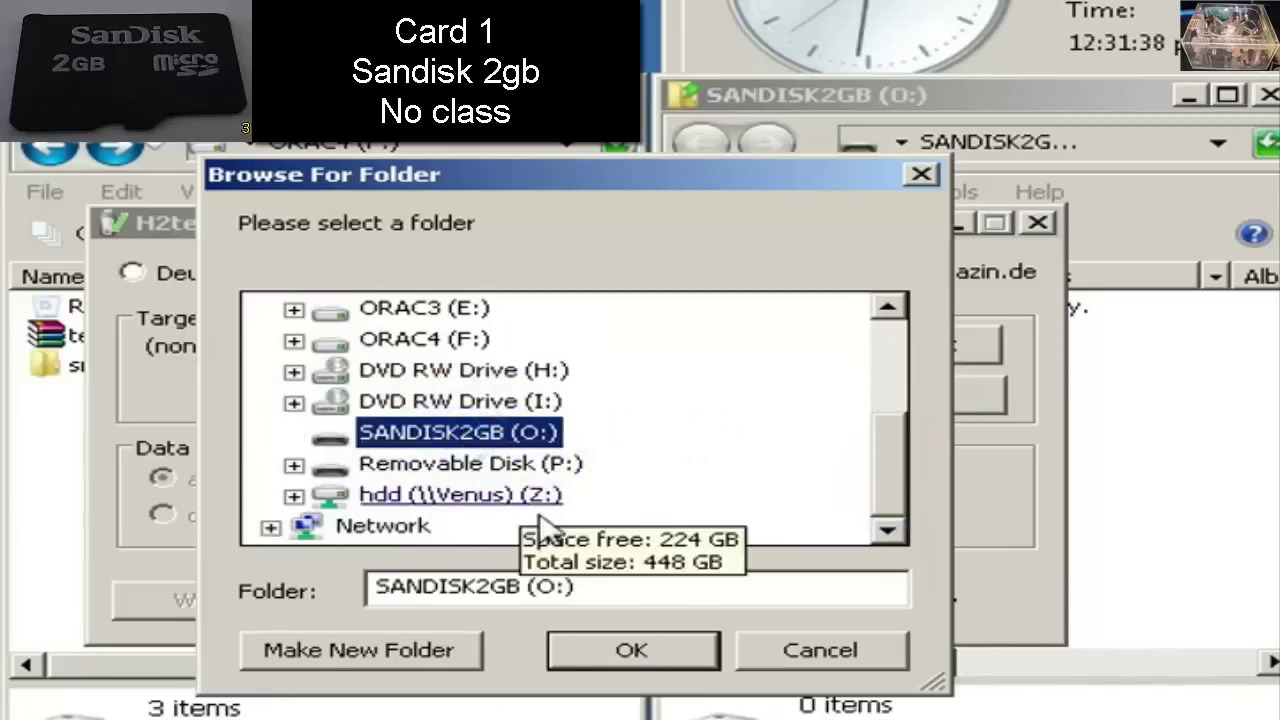
left_click(632, 651)
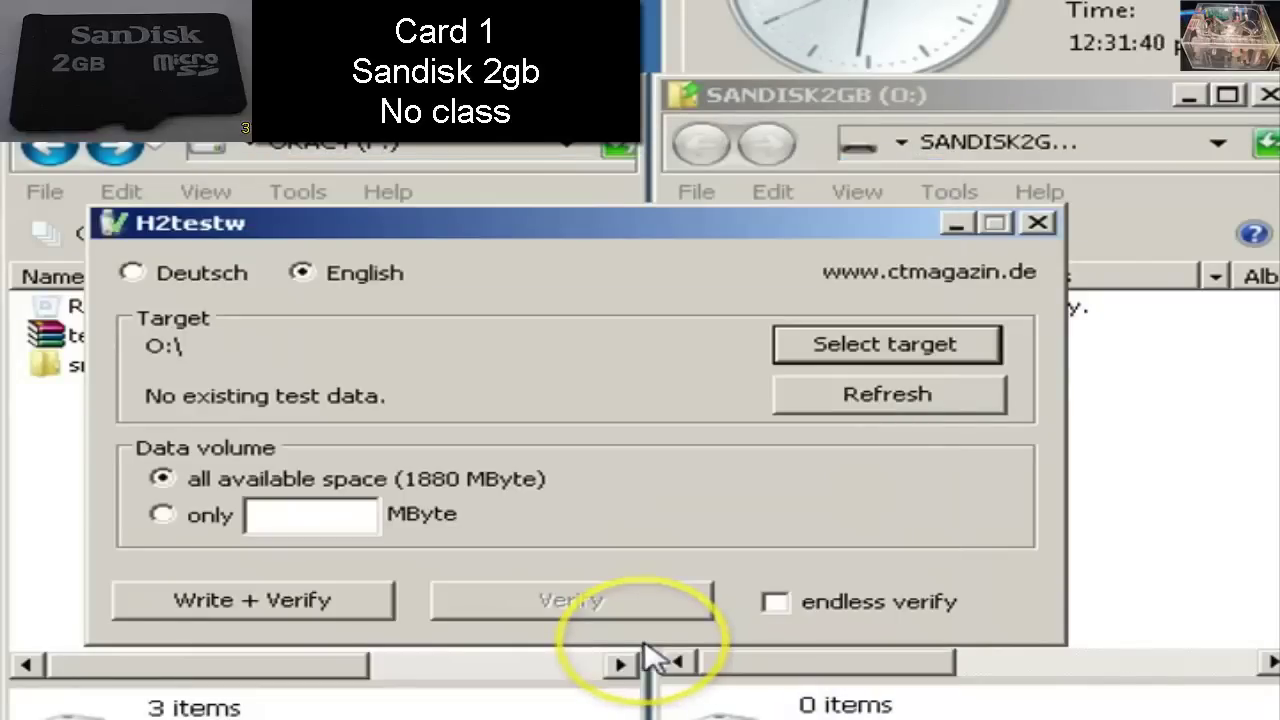
- Limit the data volume to 1000 MByte and start the write and verify test on the SANDISK2GB card, accepting the warning
left_click(161, 514)
left_click(295, 515)
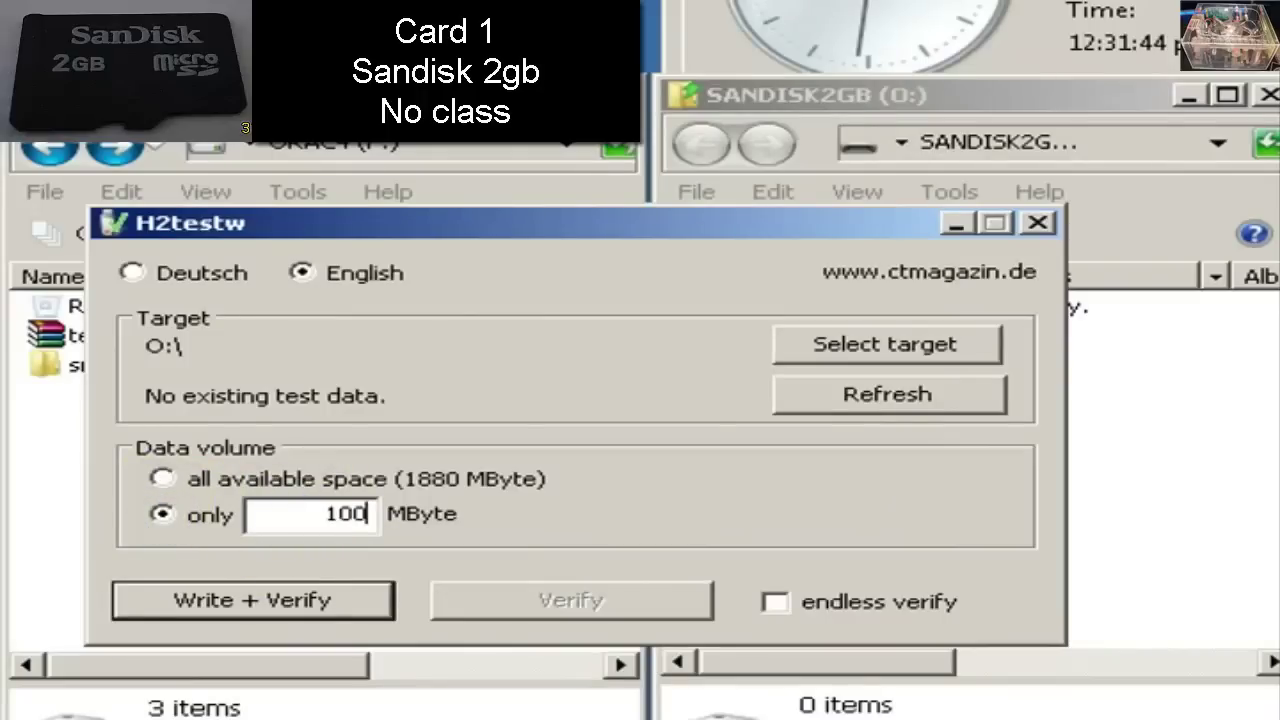
type("1000")
left_click(249, 605)
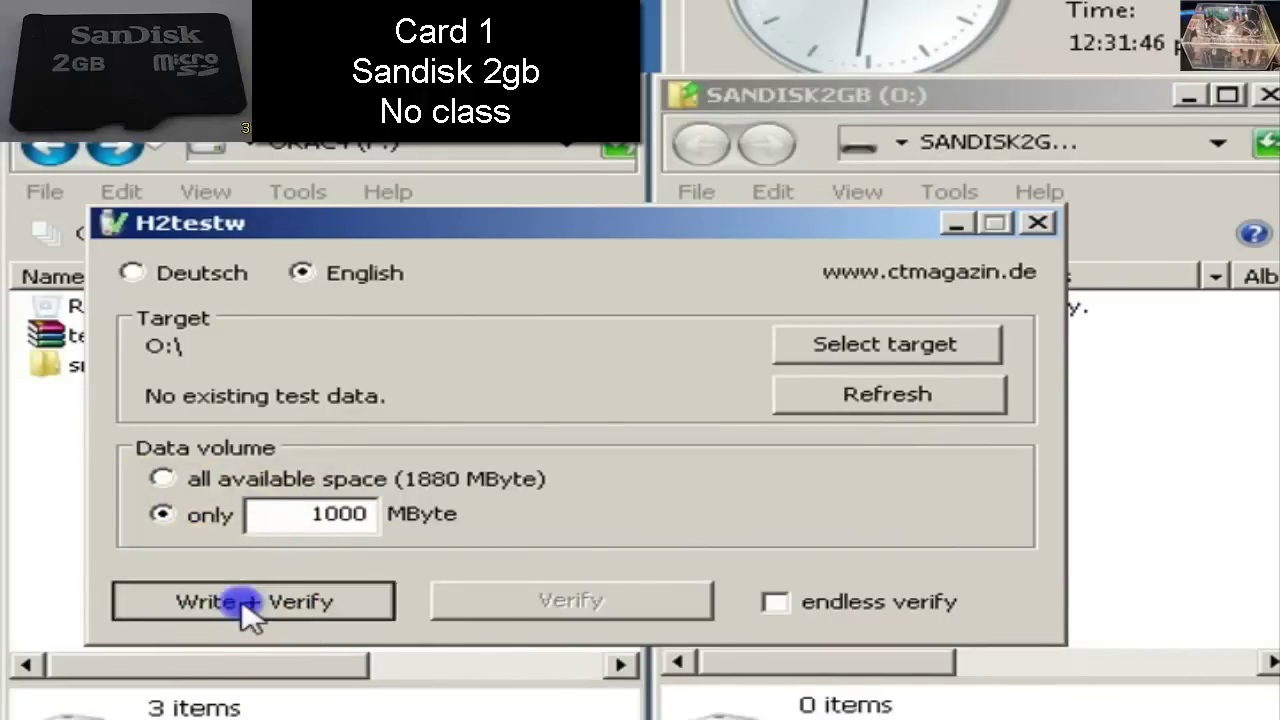
left_click(948, 535)
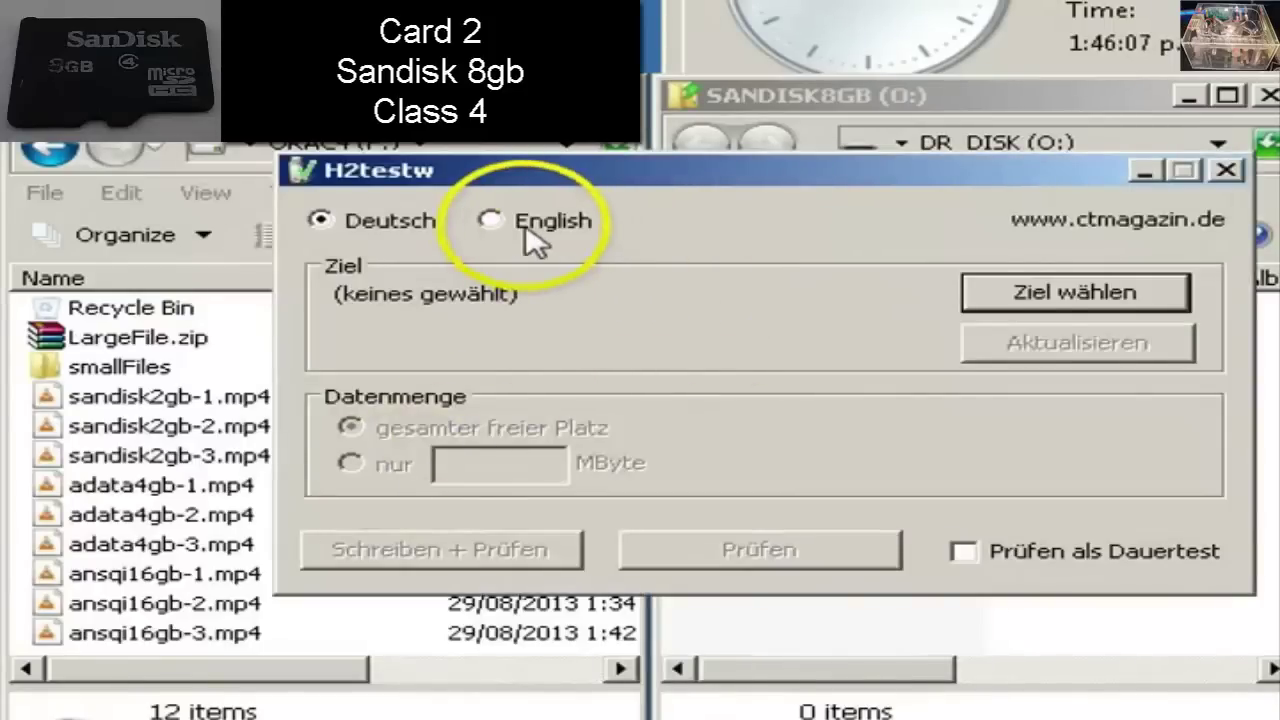
- Set the interface language to English and select SANDISK8GB (O:) as the test target
left_click(522, 226)
left_click_drag(765, 185, 782, 213)
left_click(920, 313)
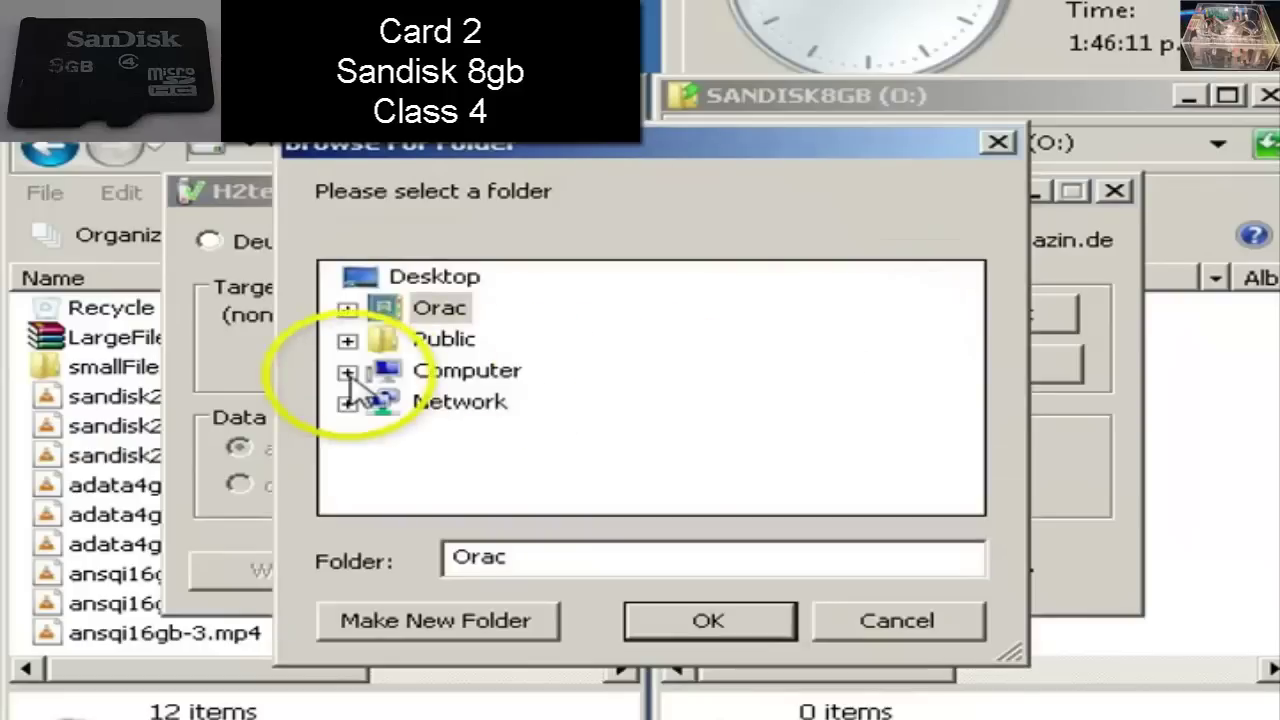
left_click(347, 371)
left_click_drag(986, 409, 970, 485)
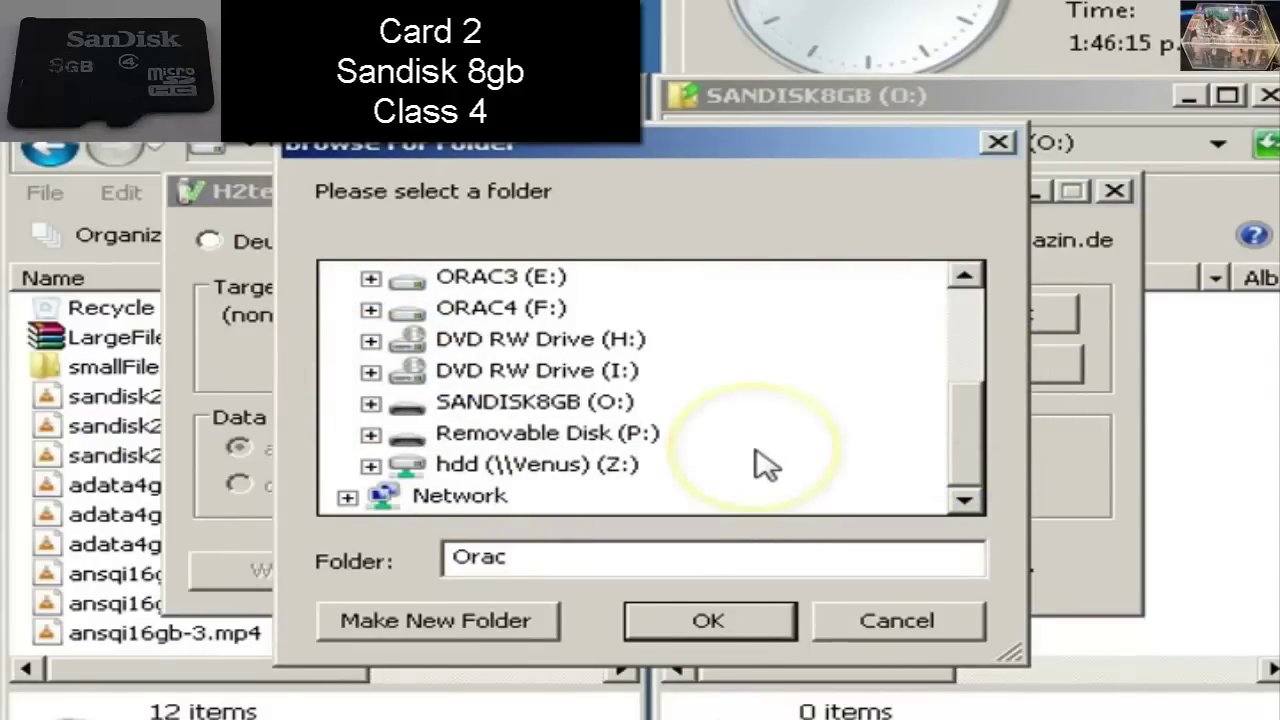
left_click(487, 408)
left_click(684, 626)
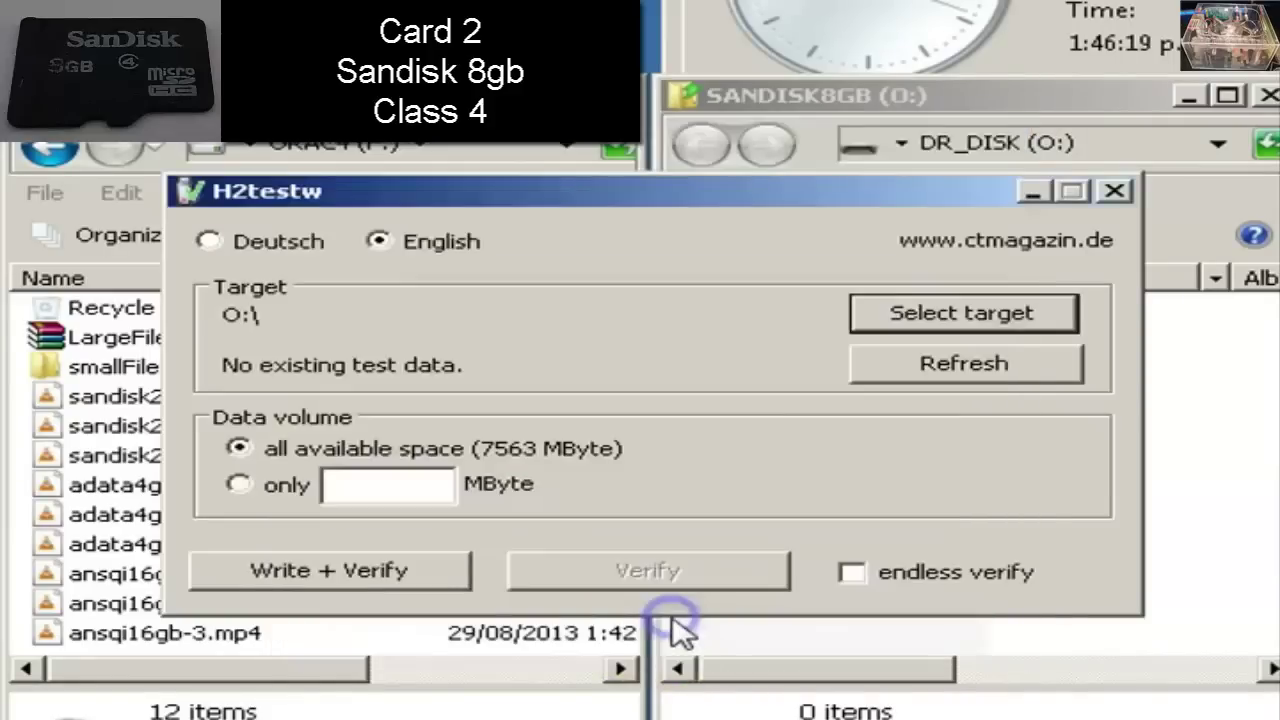
- Restrict the test to only 1000 MByte and start write and verify on the SANDISK8GB card, accepting the capacity warning
left_click(240, 485)
left_click(440, 490)
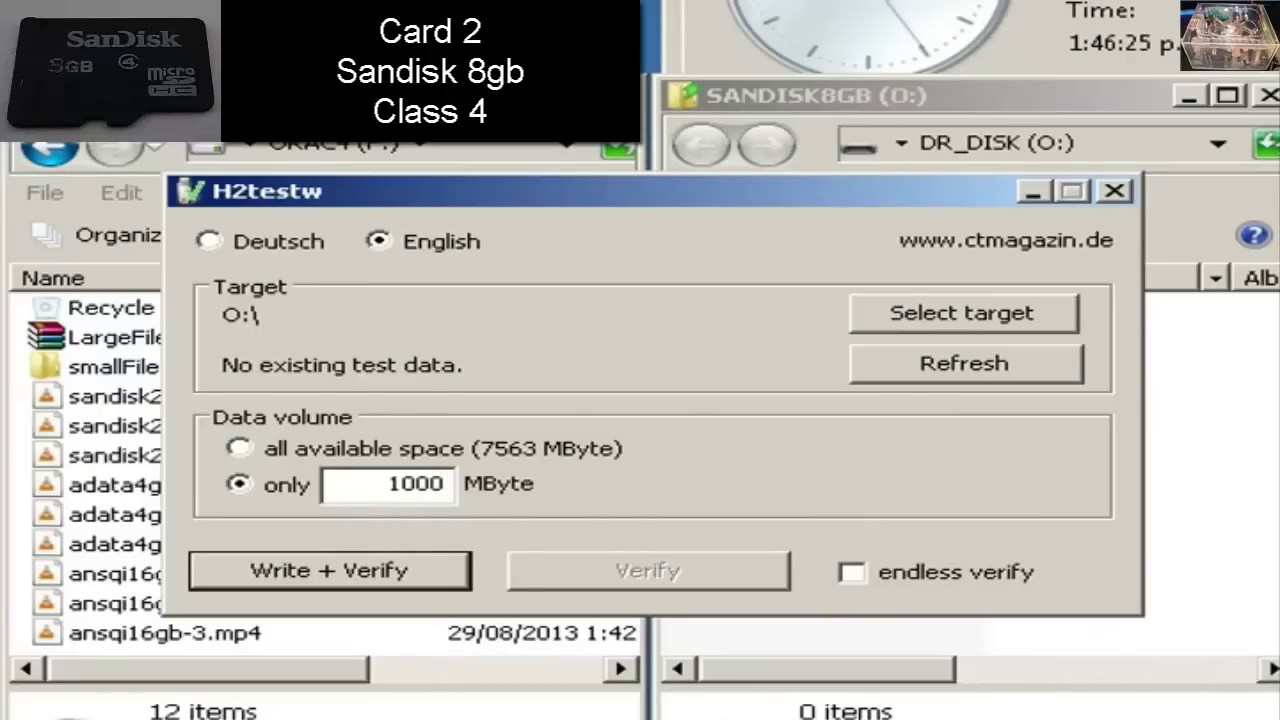
left_click(406, 580)
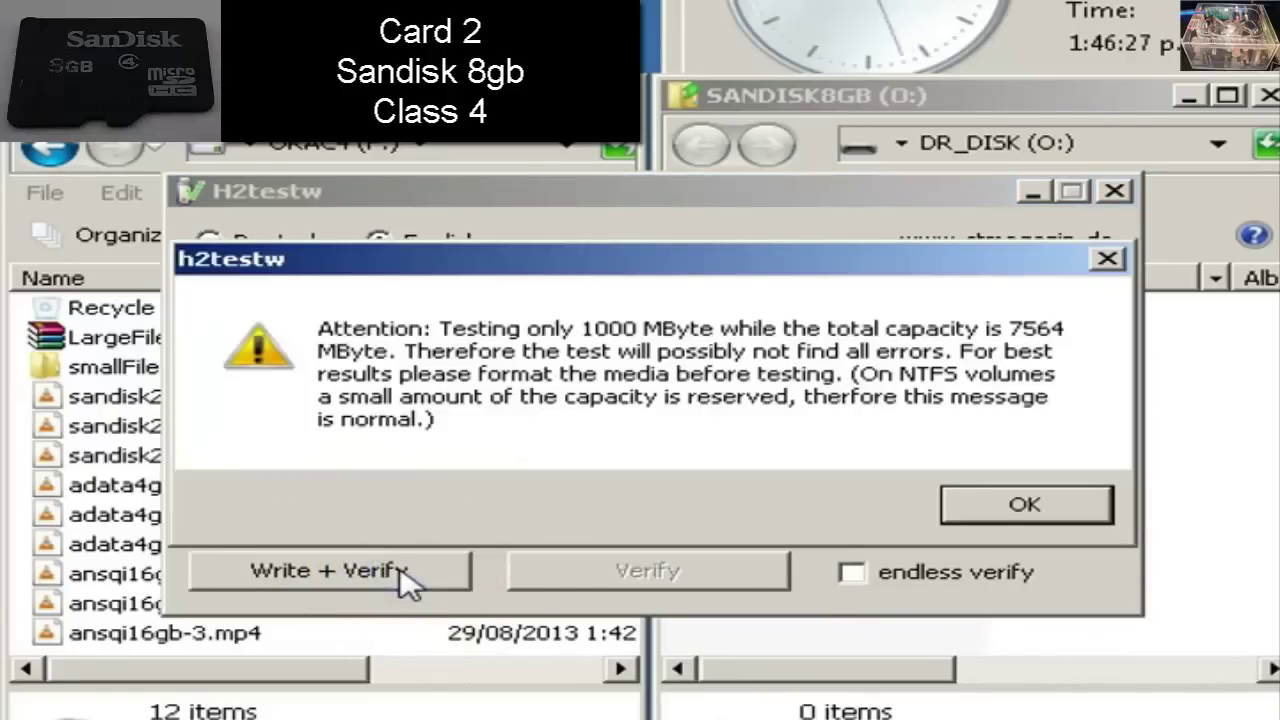
left_click(988, 510)
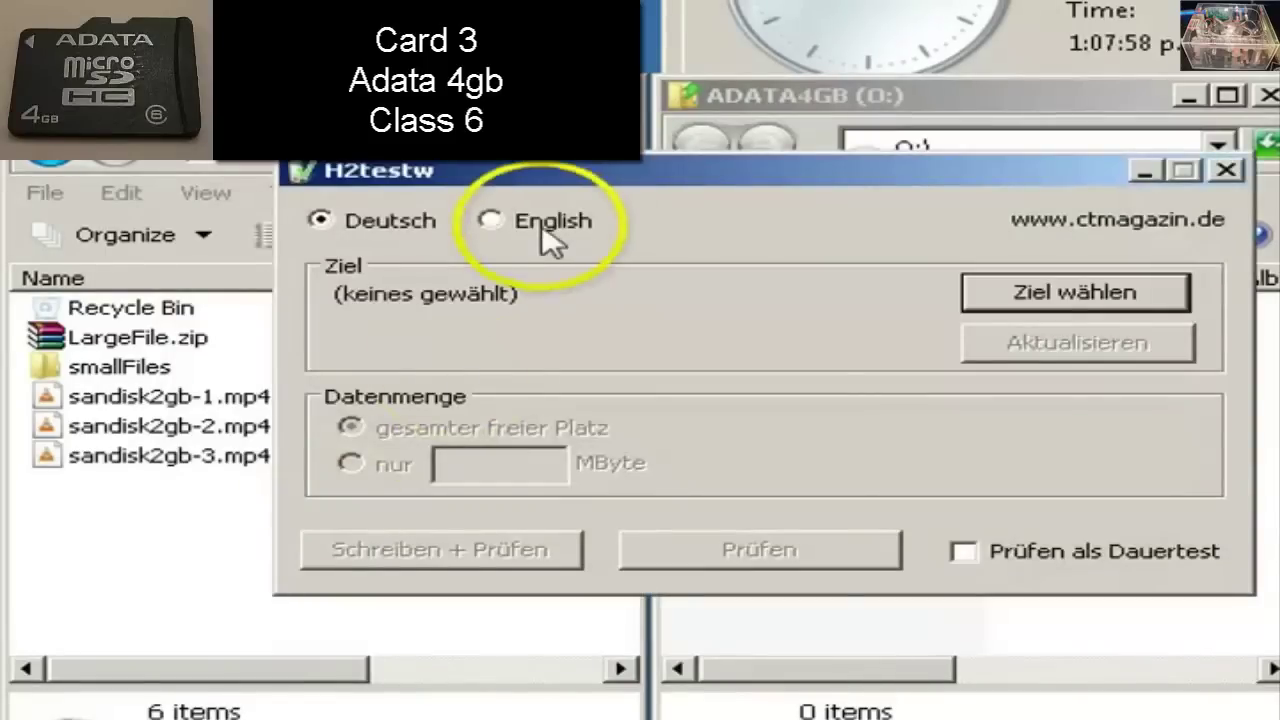
- Change the interface language to English and pick the ADATA4GB (O:) drive as the test target
left_click(492, 221)
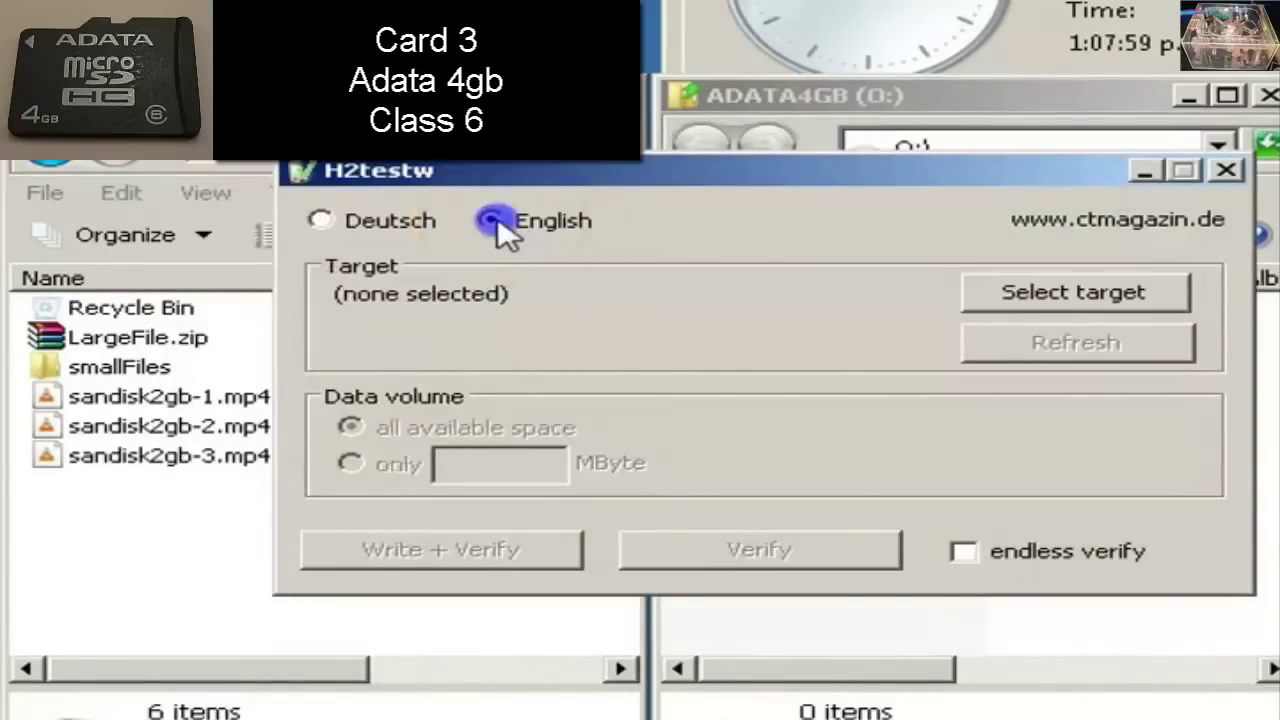
left_click(1113, 278)
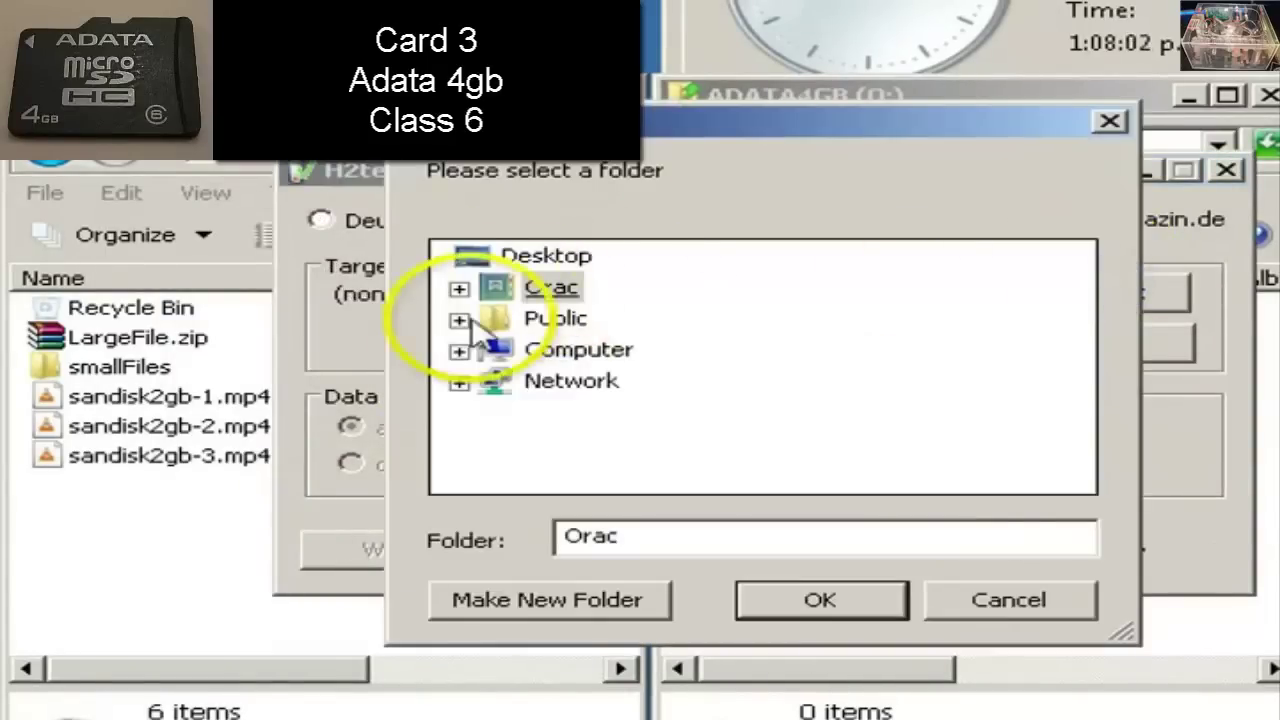
left_click(457, 349)
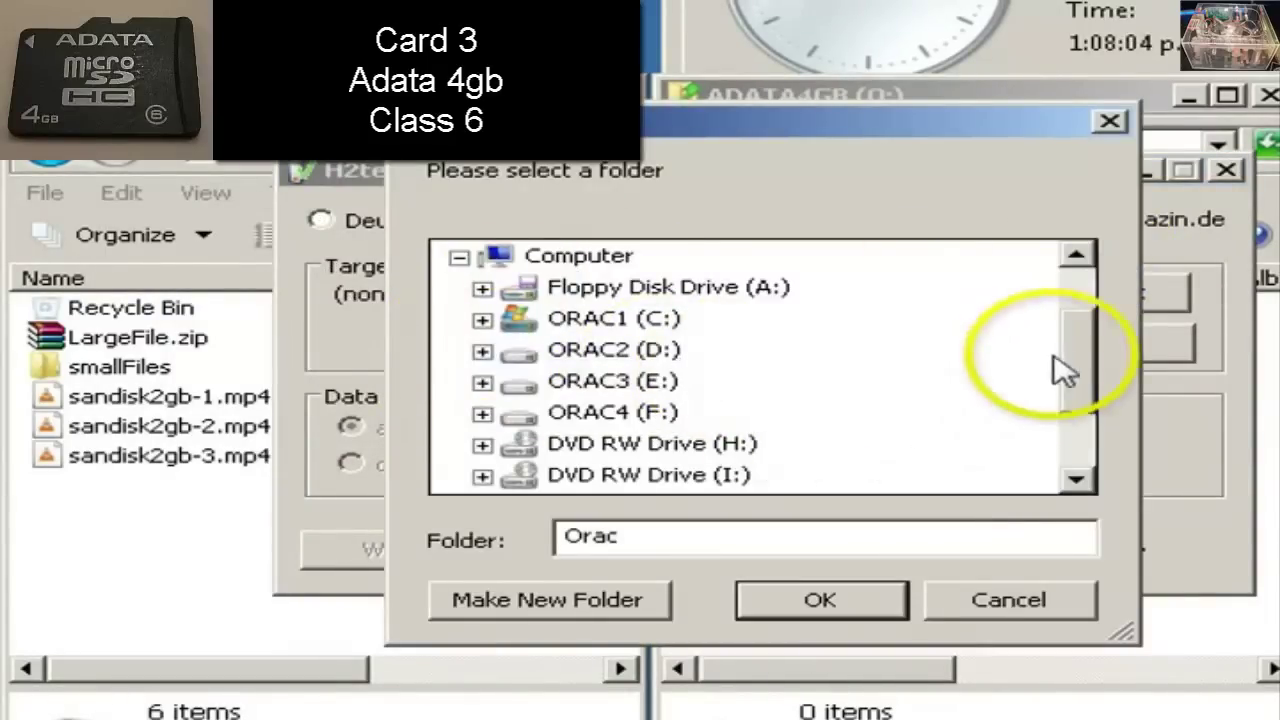
left_click_drag(1057, 366, 1068, 409)
left_click(615, 415)
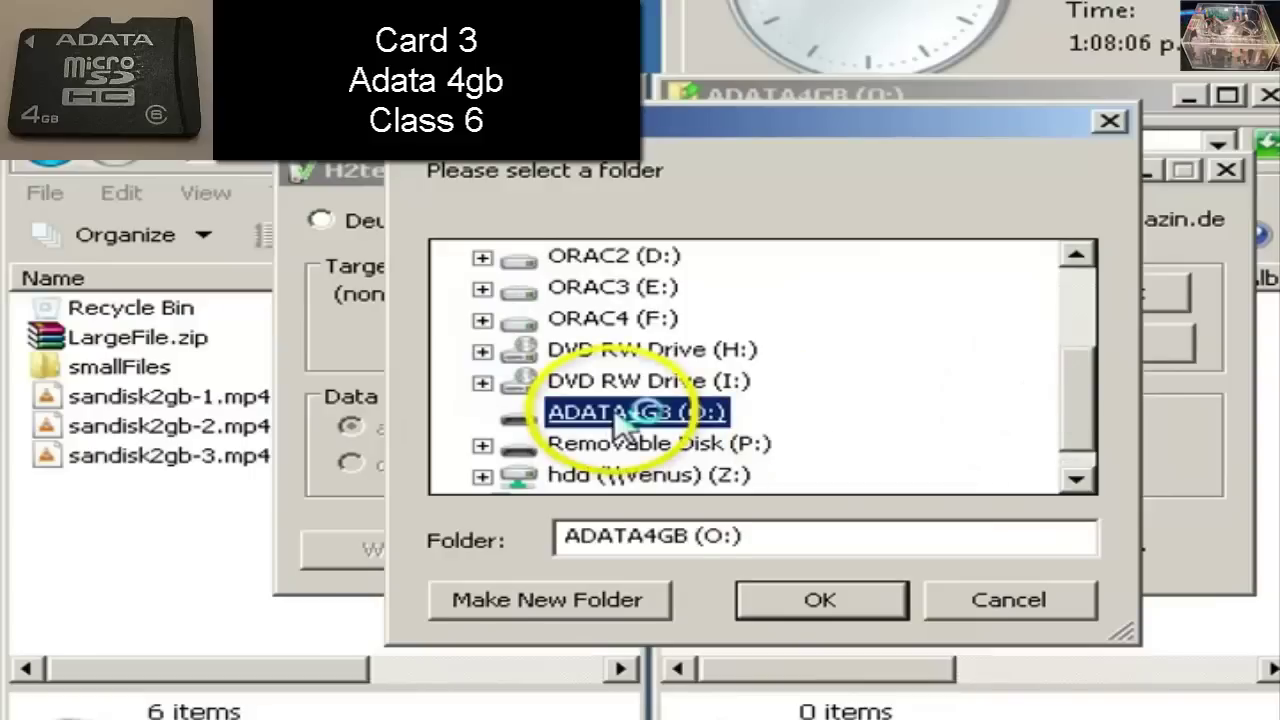
left_click(795, 602)
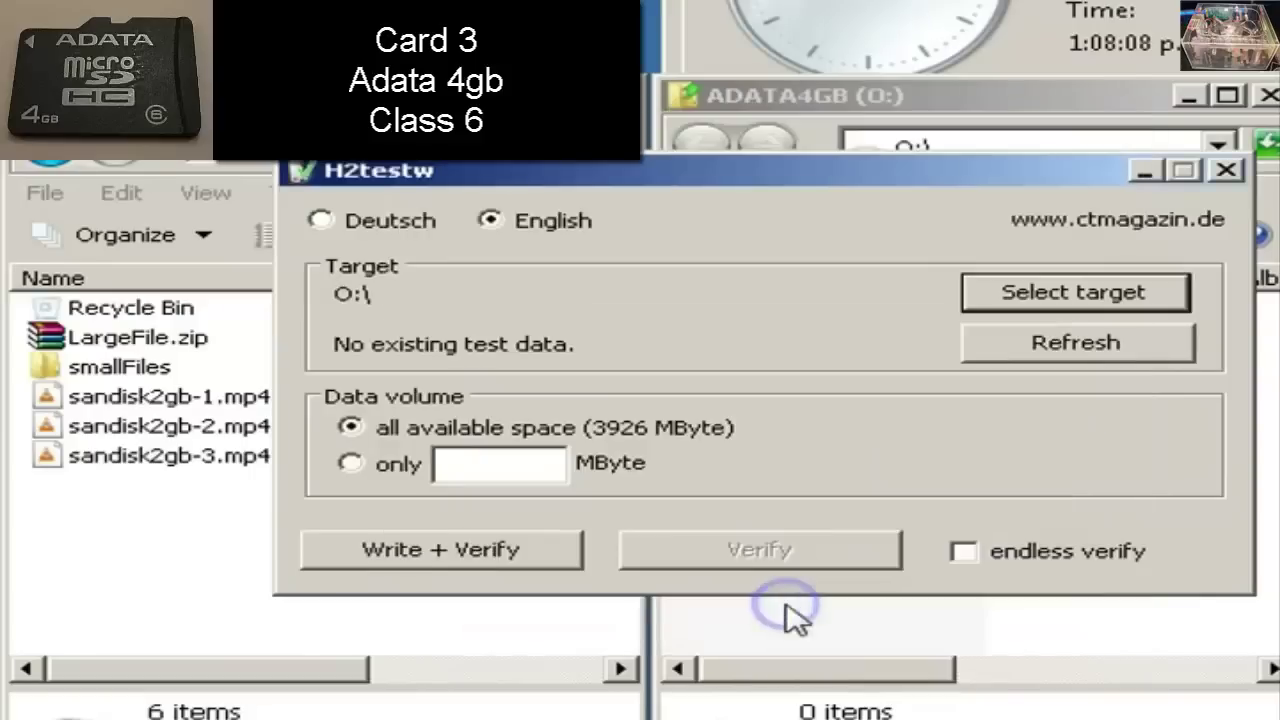
- Set the data volume to only 1000 MByte, start write and verify on the ADATA4GB card, and reposition the progress window
left_click(349, 463)
left_click(529, 464)
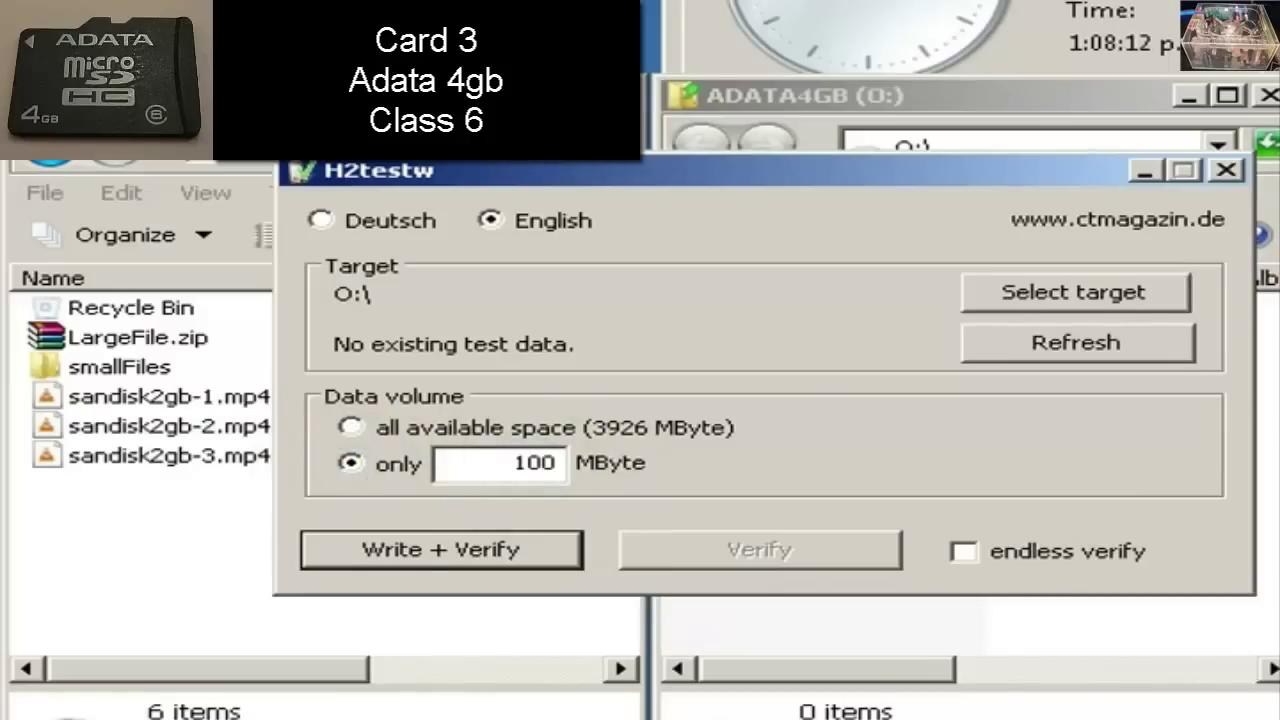
left_click(437, 552)
left_click(1100, 482)
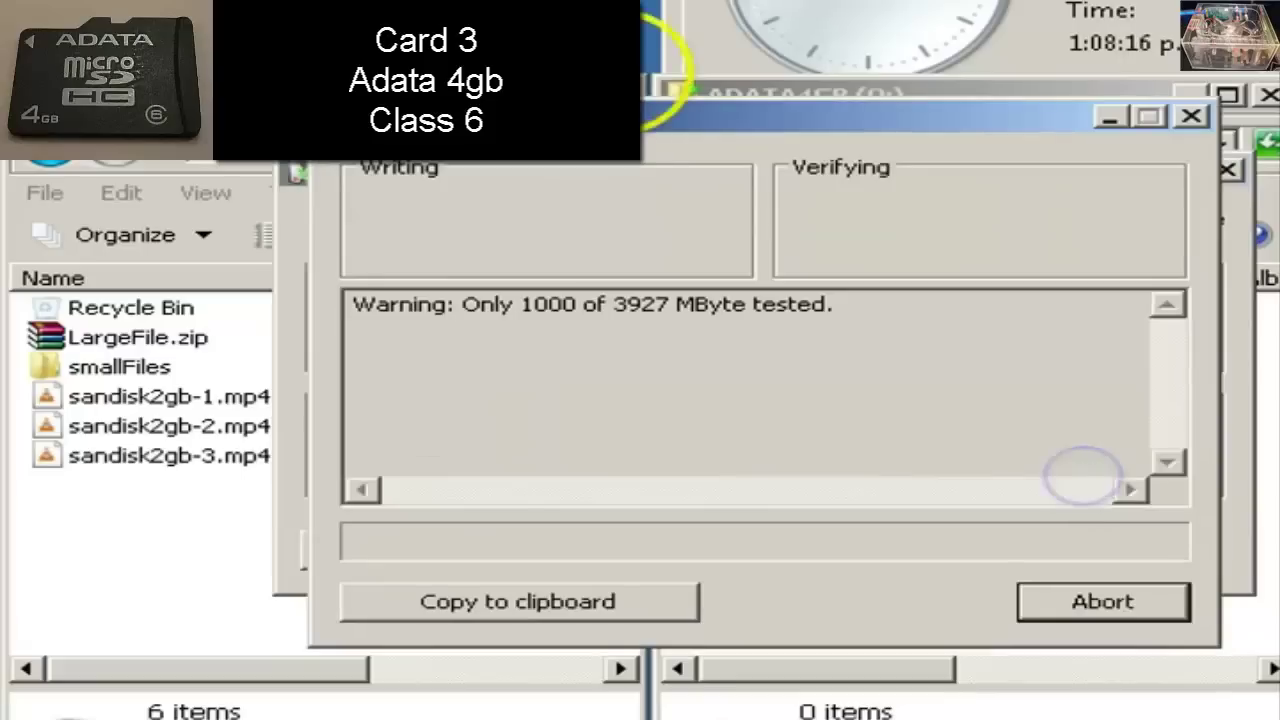
left_click_drag(714, 126, 617, 186)
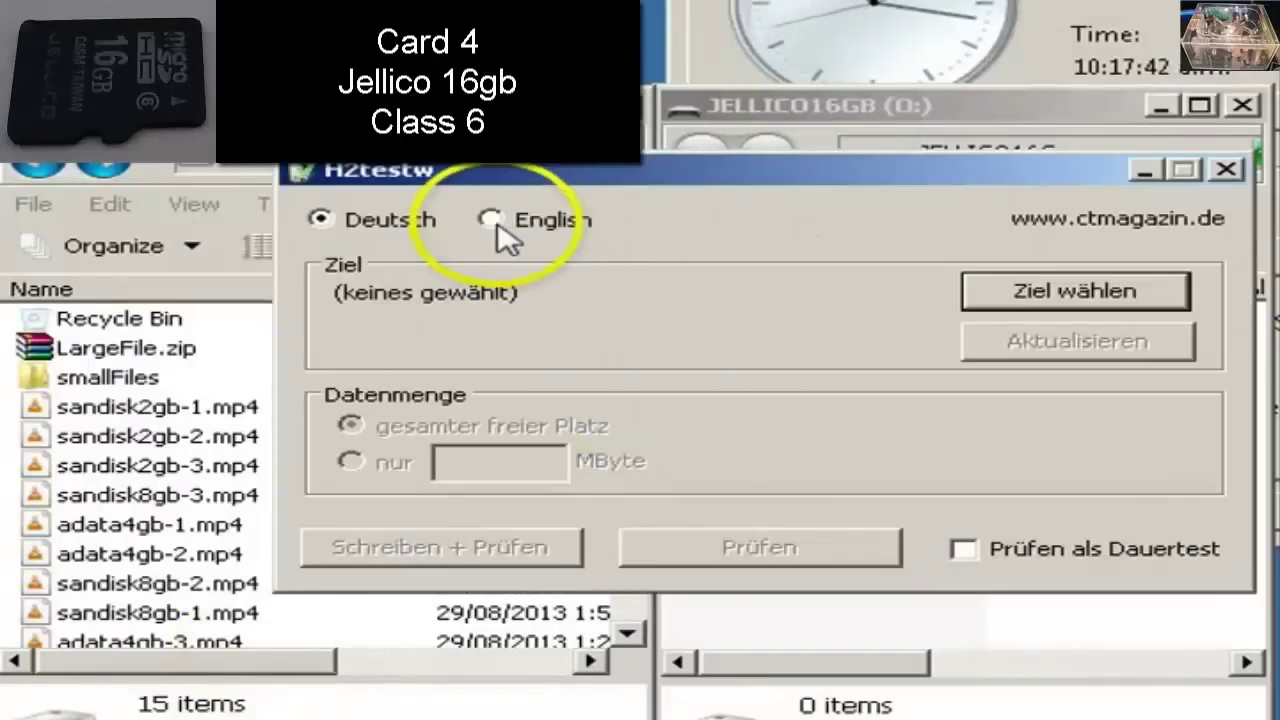
- Switch the interface to English and select the JELLICO16GB (O:) drive as the test target
left_click(493, 222)
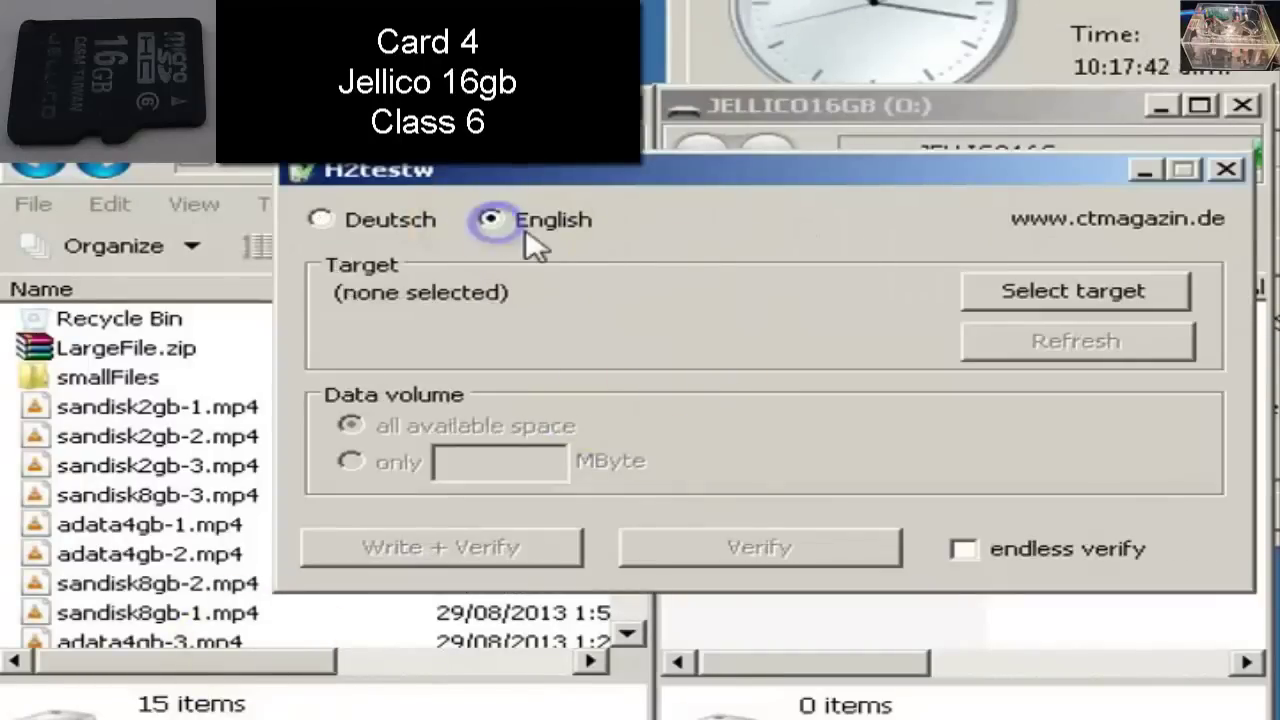
left_click(1035, 295)
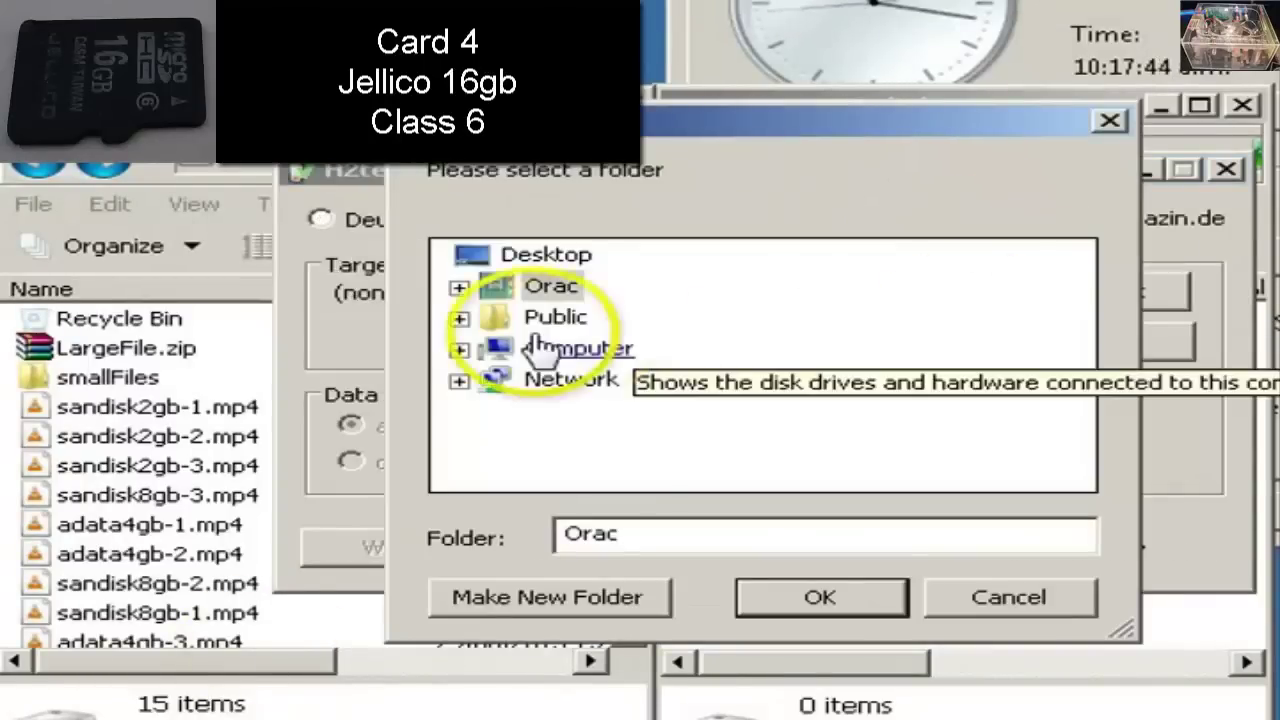
left_click(459, 349)
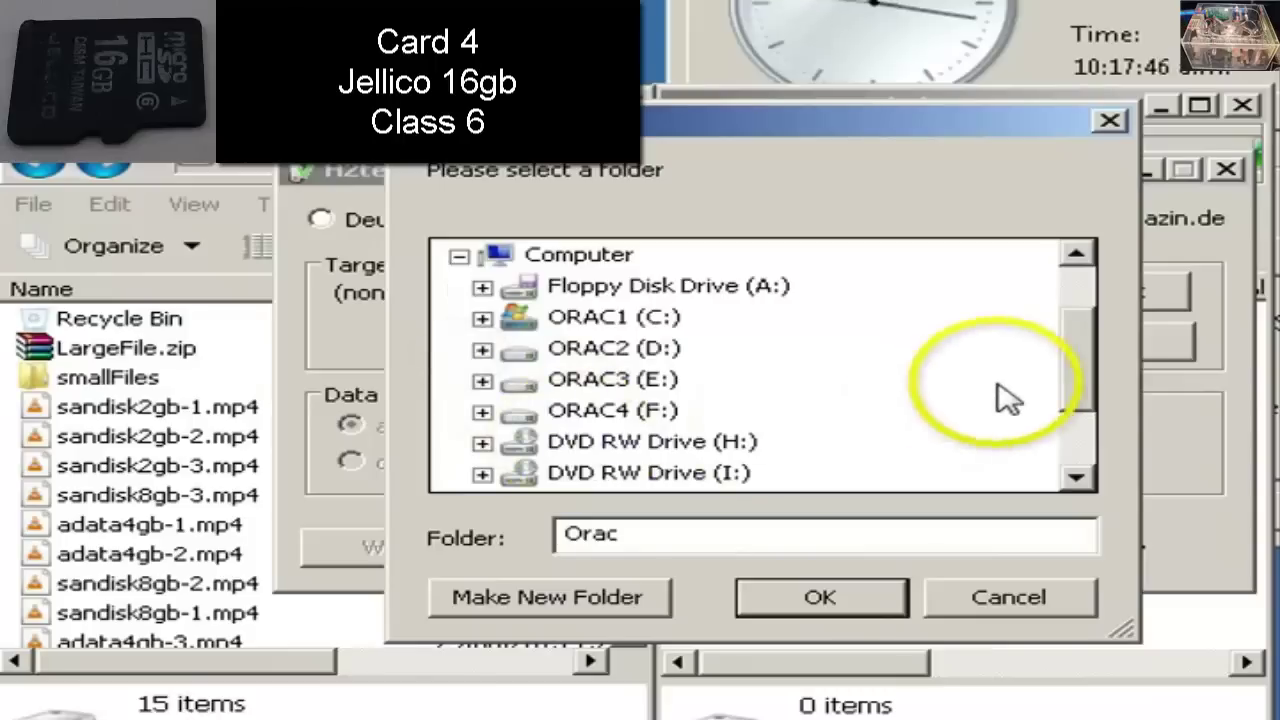
left_click_drag(1080, 366, 1077, 428)
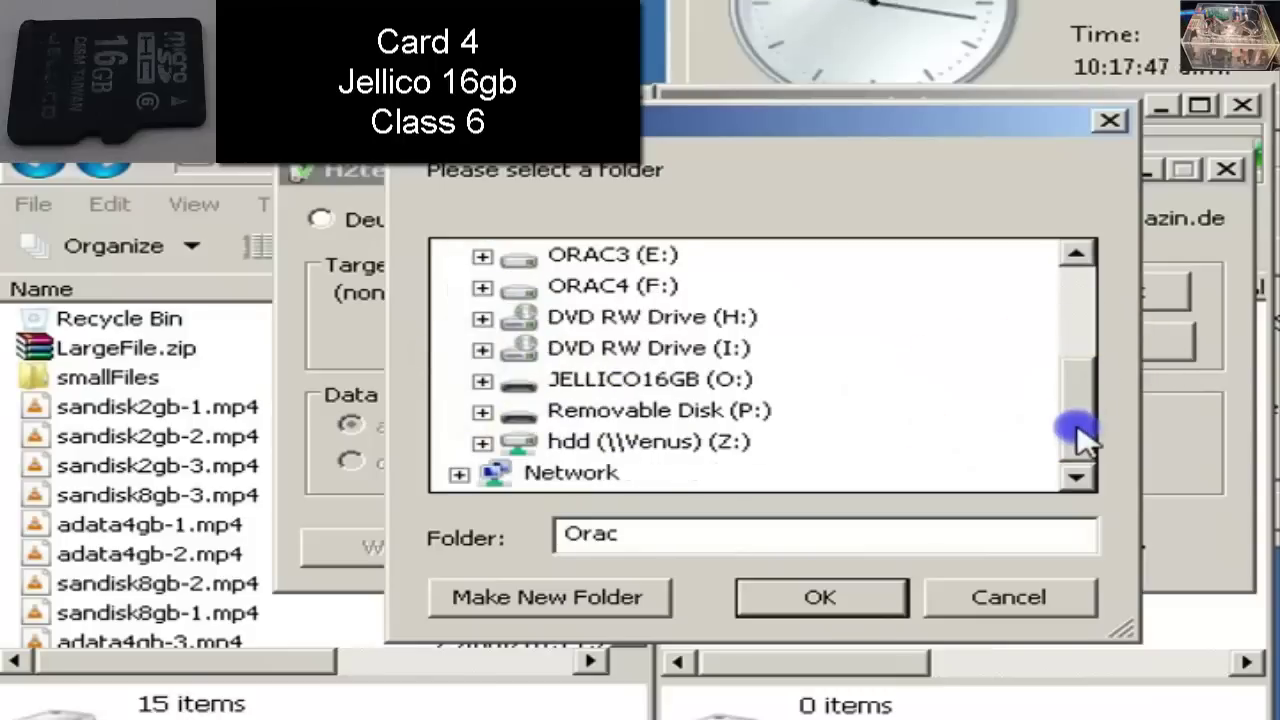
left_click(625, 386)
left_click(760, 594)
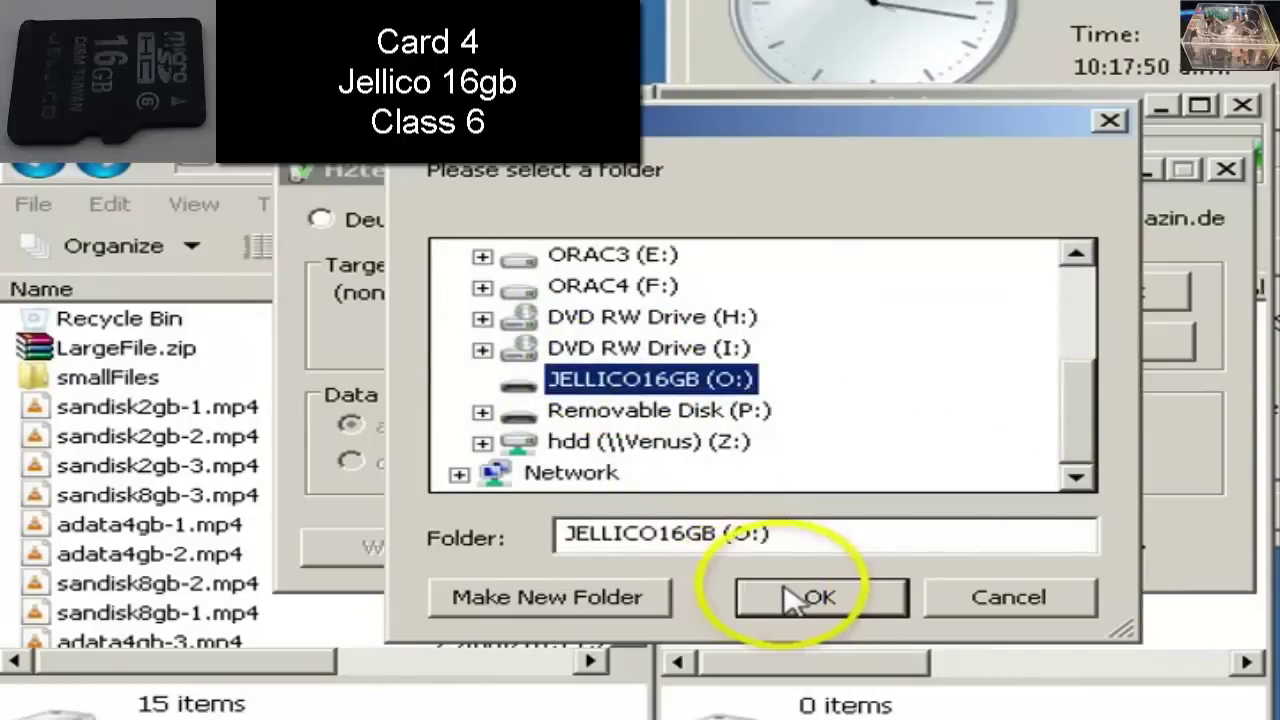
- Limit the data volume to 1000 MByte and run the write and verify test on the JELLICO16GB card, accepting the warning
left_click(351, 462)
left_click(508, 466)
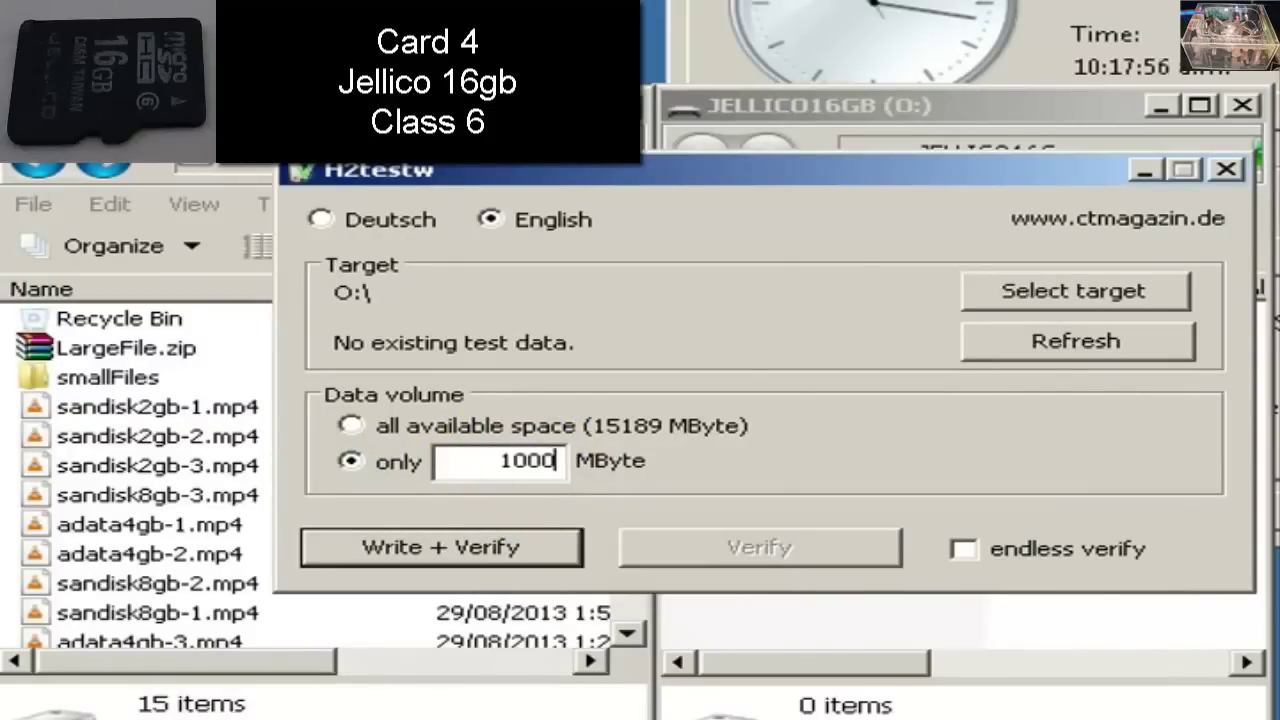
left_click(443, 556)
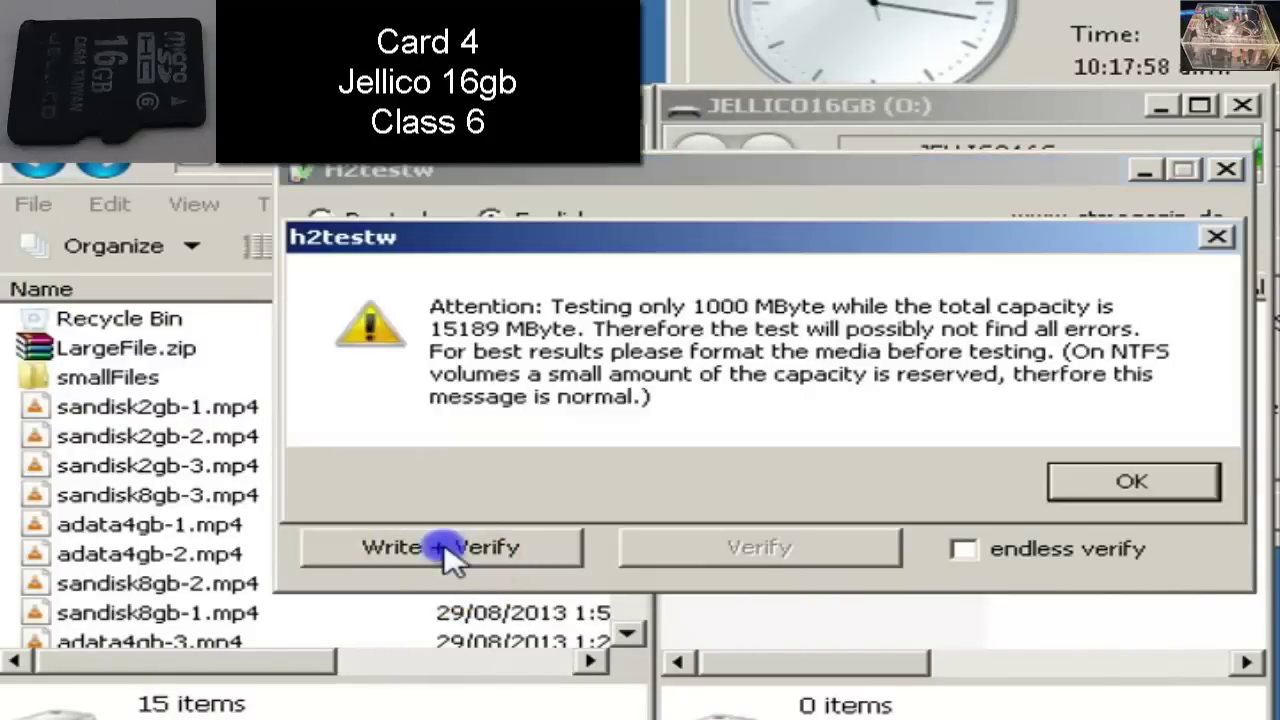
left_click(1063, 484)
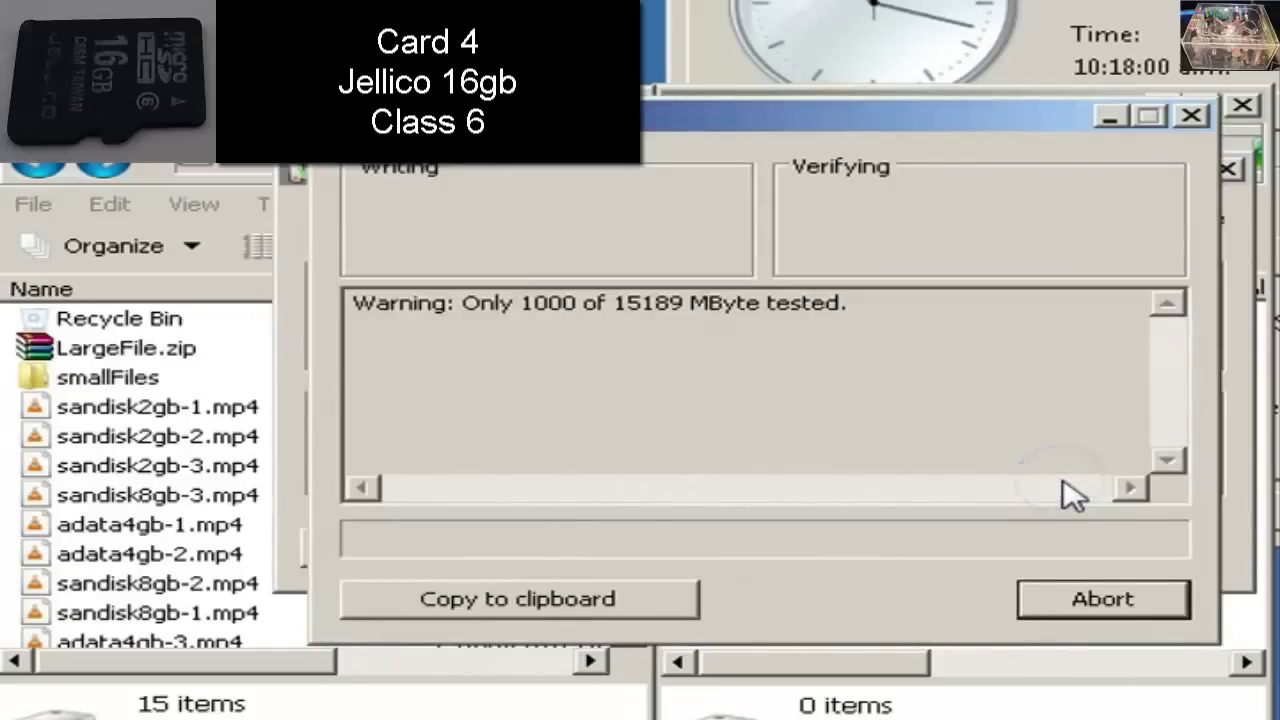
left_click_drag(970, 115, 897, 127)
left_click(1106, 594)
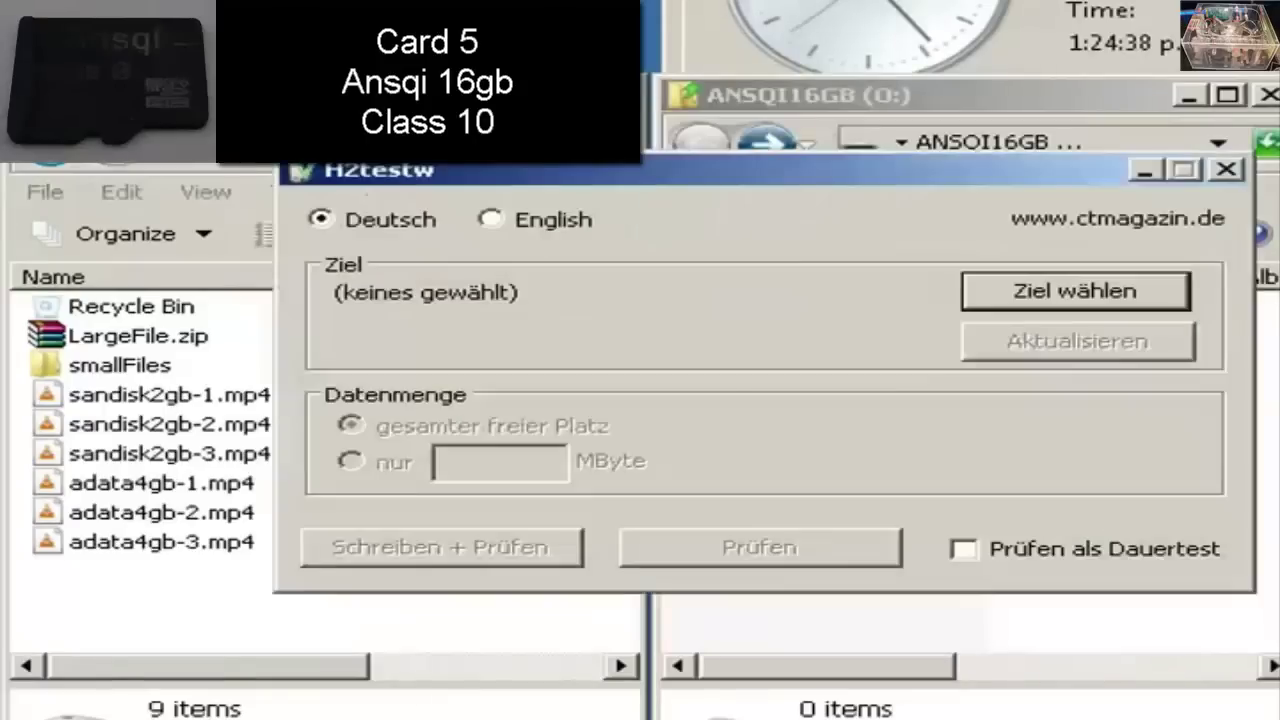
- Switch the interface language to English and select the ANSQI16GB (O:) drive as the test target
left_click(547, 232)
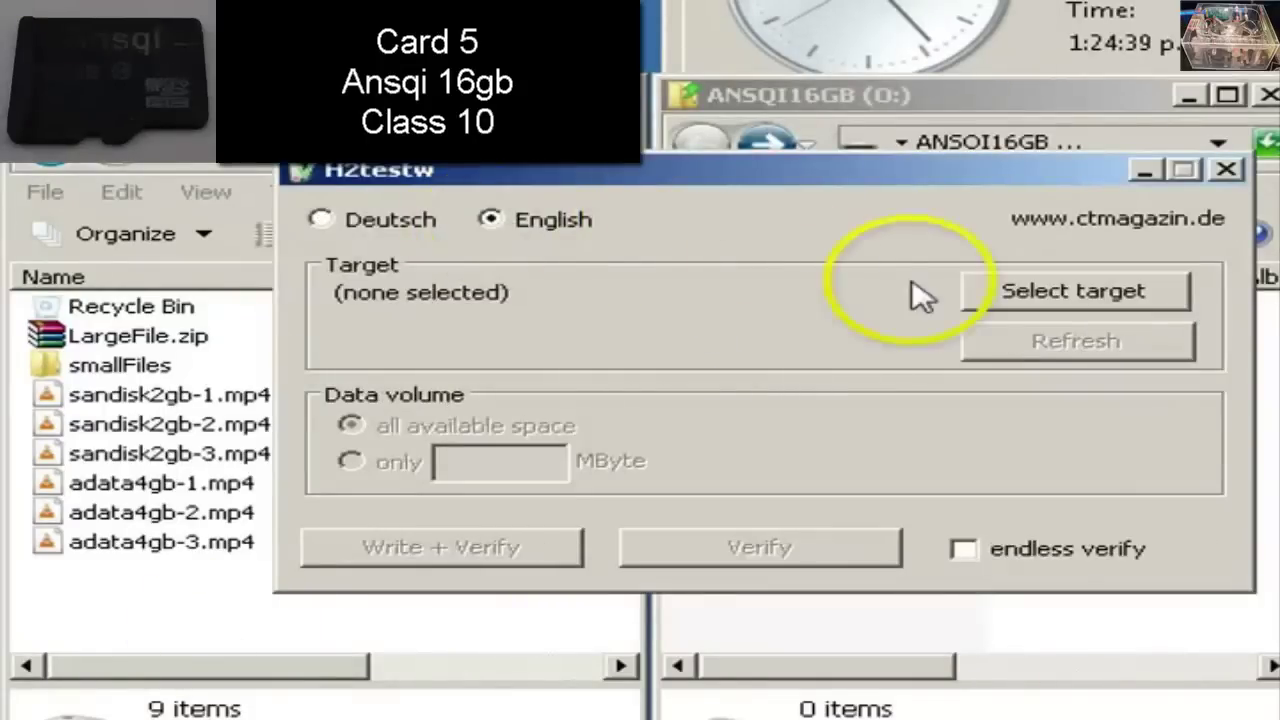
left_click(1003, 288)
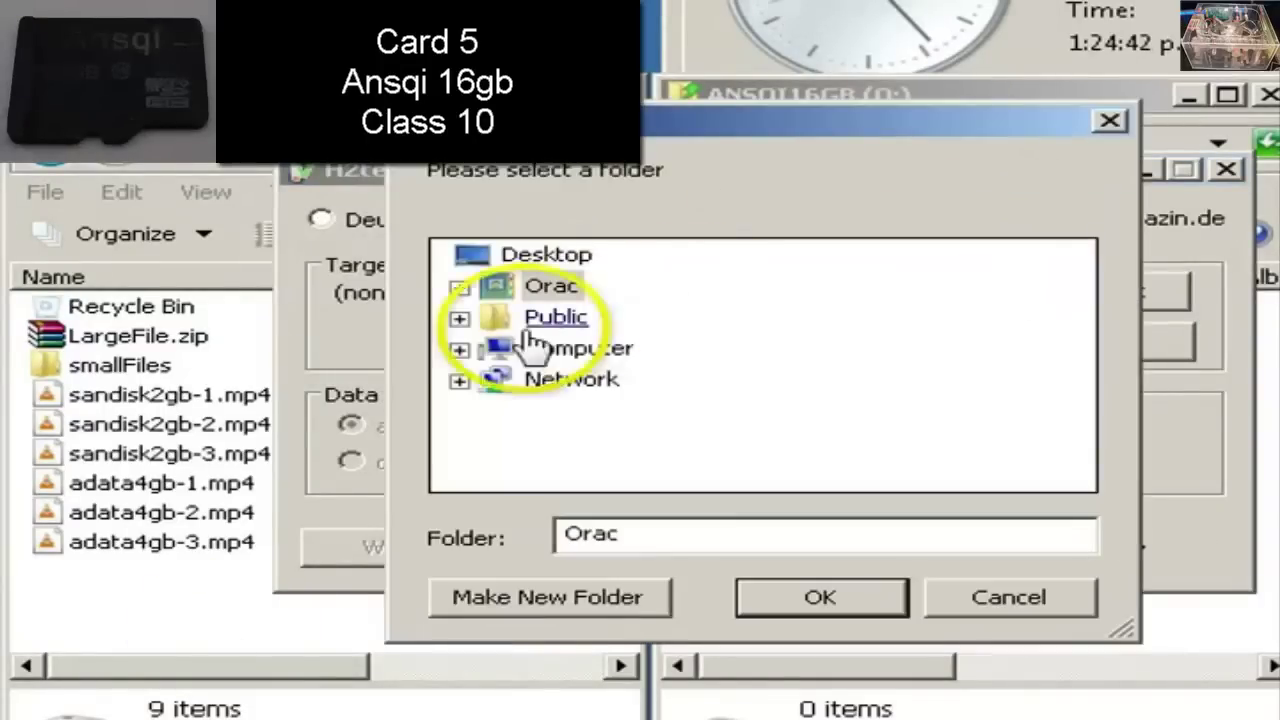
left_click(457, 349)
left_click_drag(1080, 355, 1077, 428)
left_click(645, 382)
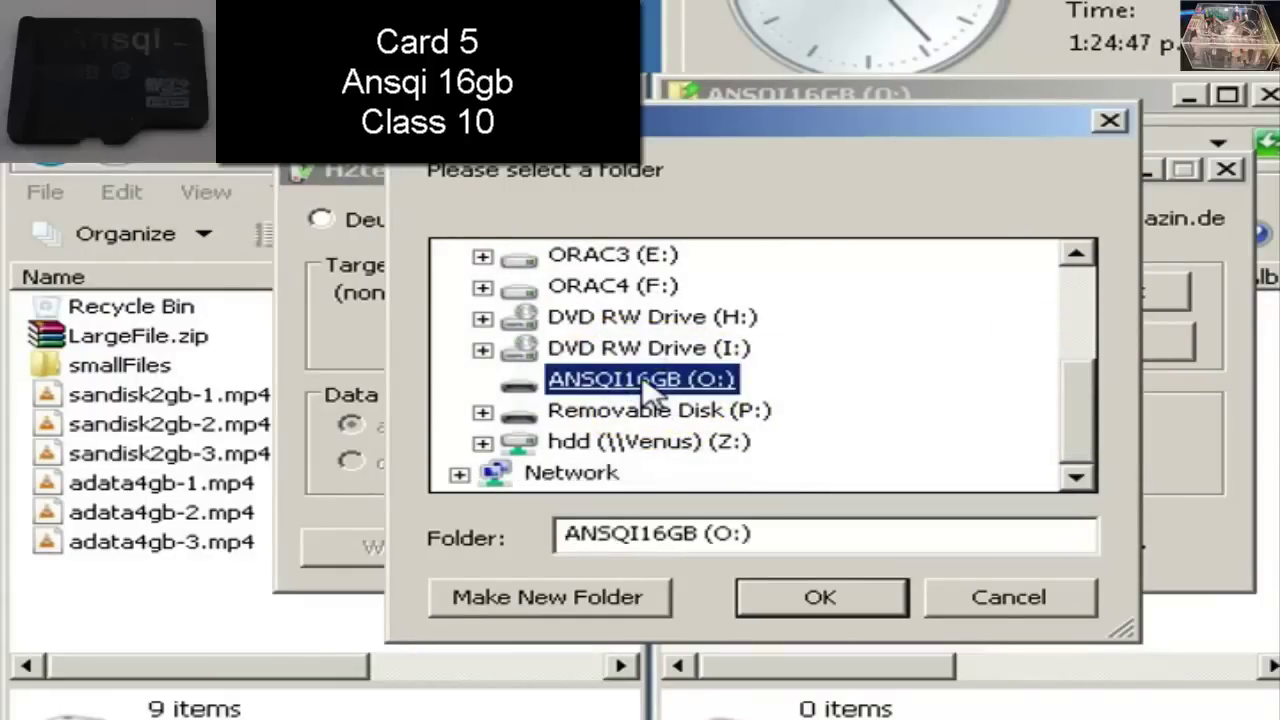
left_click(818, 597)
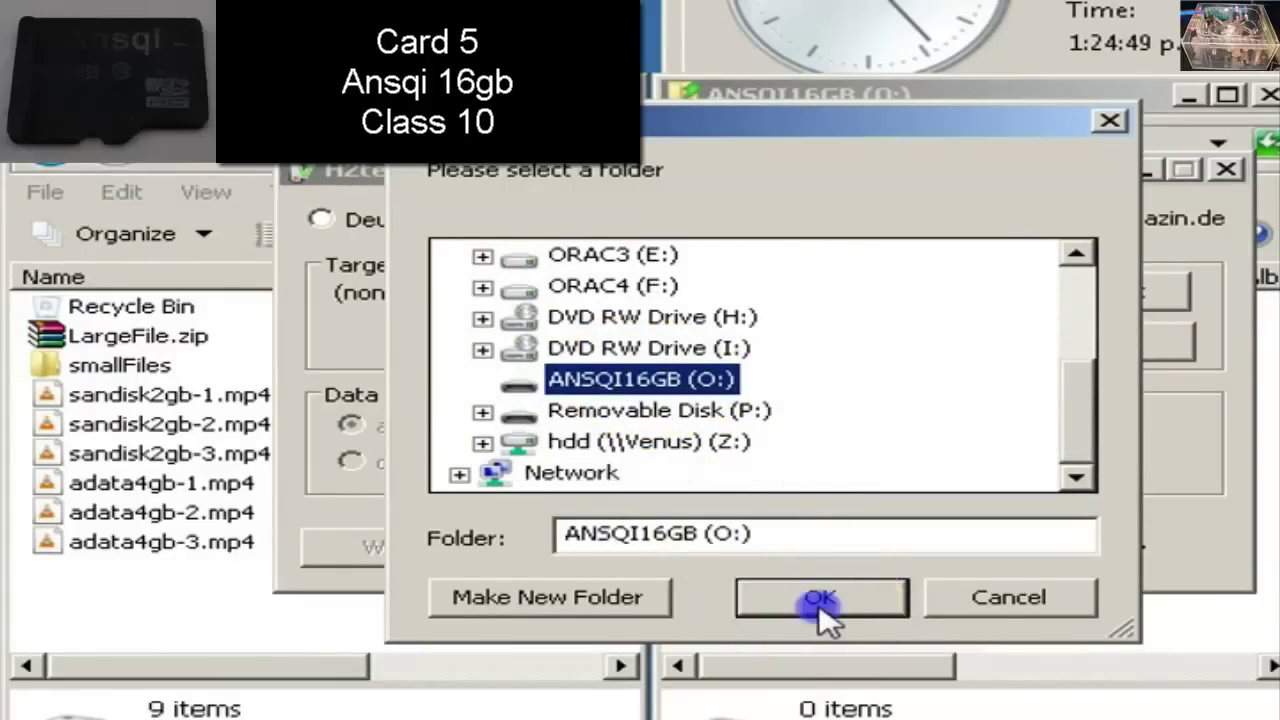
- Limit the data volume to 1000 MByte, start write and verify on the ANSQI16GB card despite the capacity warning, and reposition the progress window
left_click(350, 461)
left_click(478, 462)
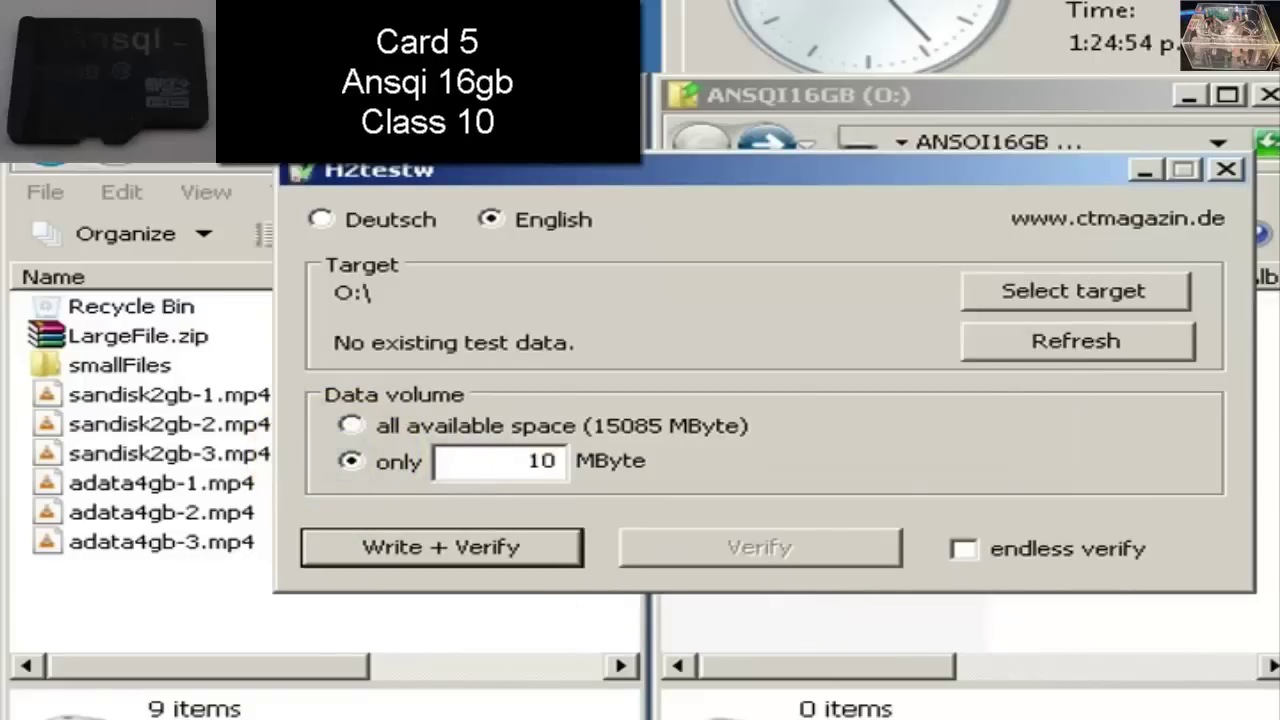
type("1000")
left_click(441, 555)
left_click(1074, 477)
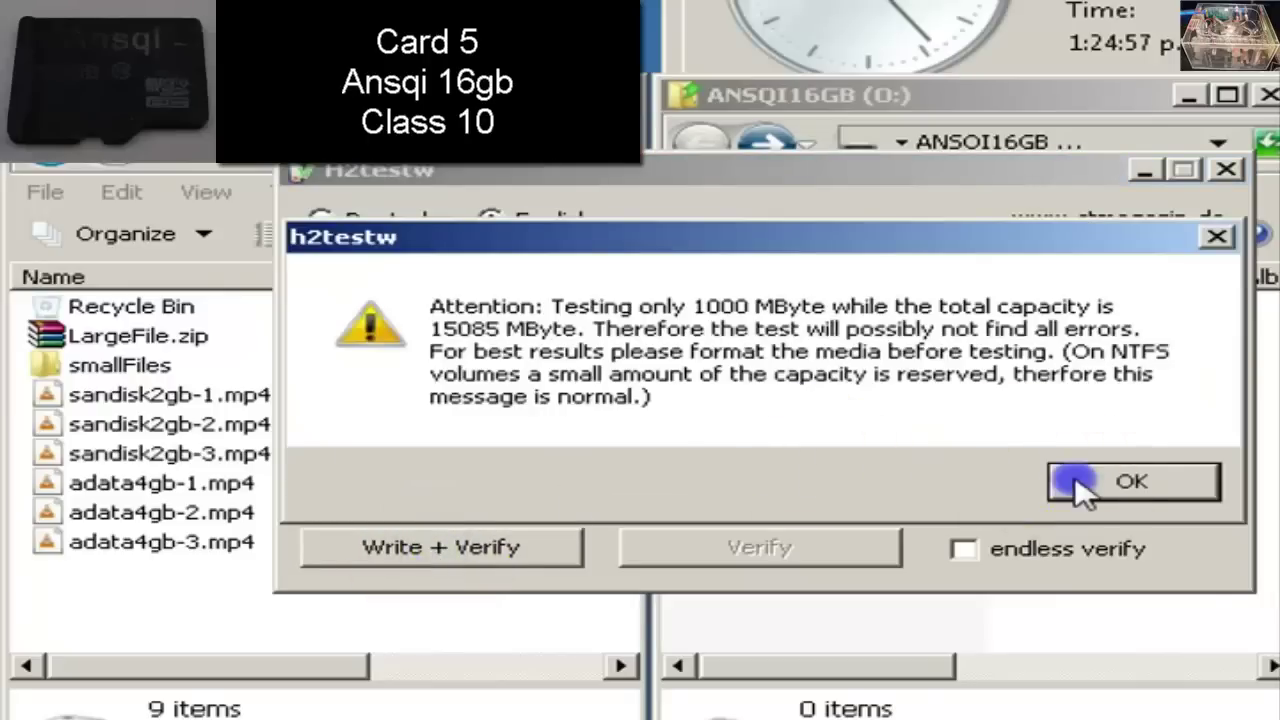
left_click_drag(725, 135, 594, 214)
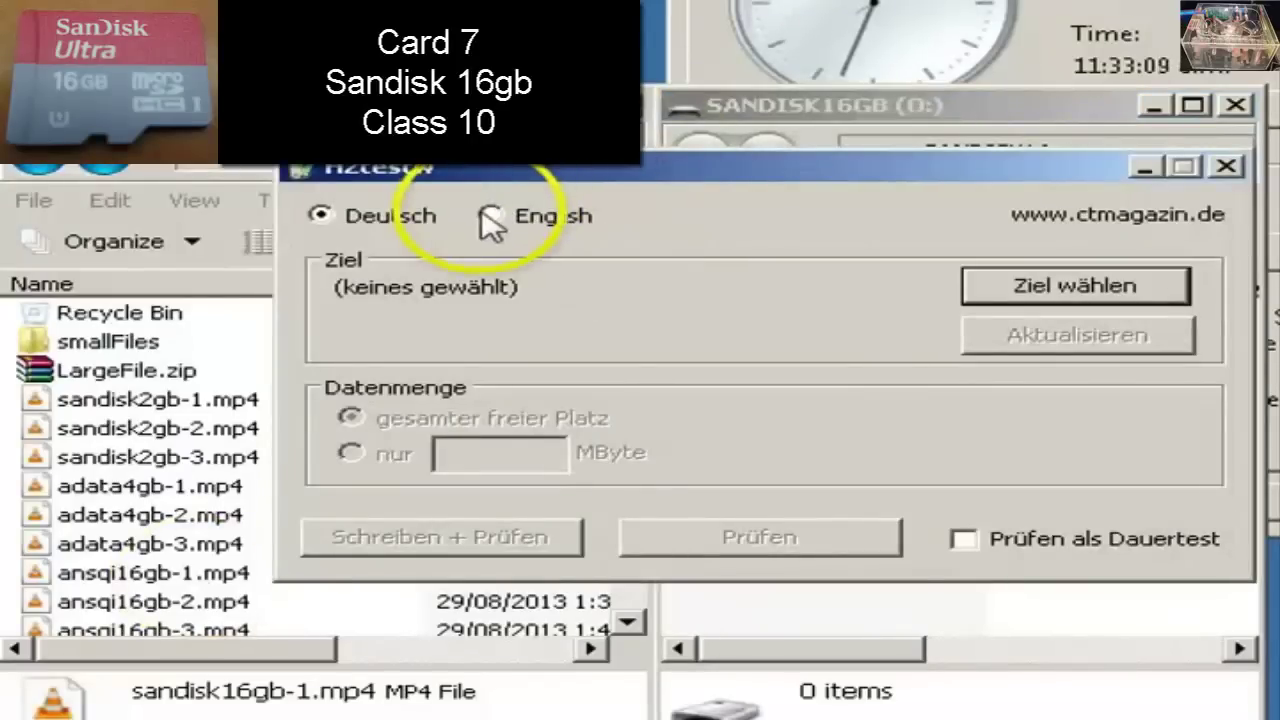
- Set the language to English and choose the SANDISK16GB (O:) drive as the test target
left_click(491, 218)
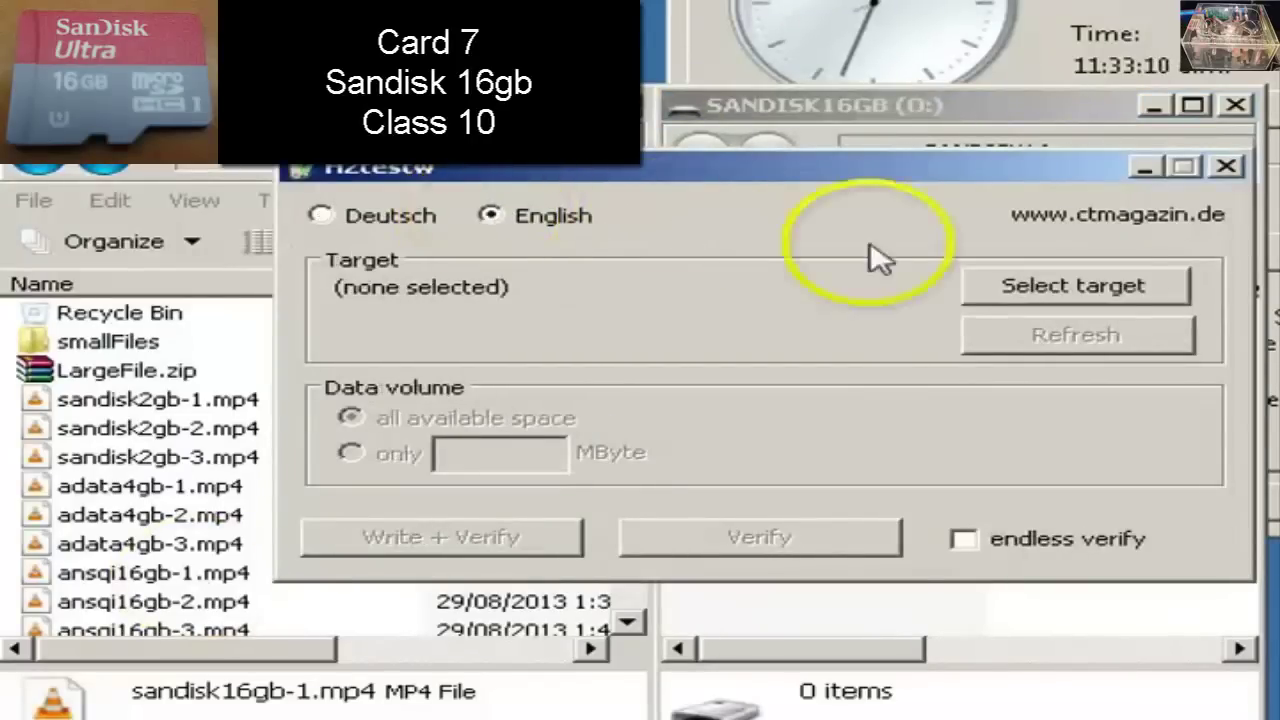
left_click(1018, 286)
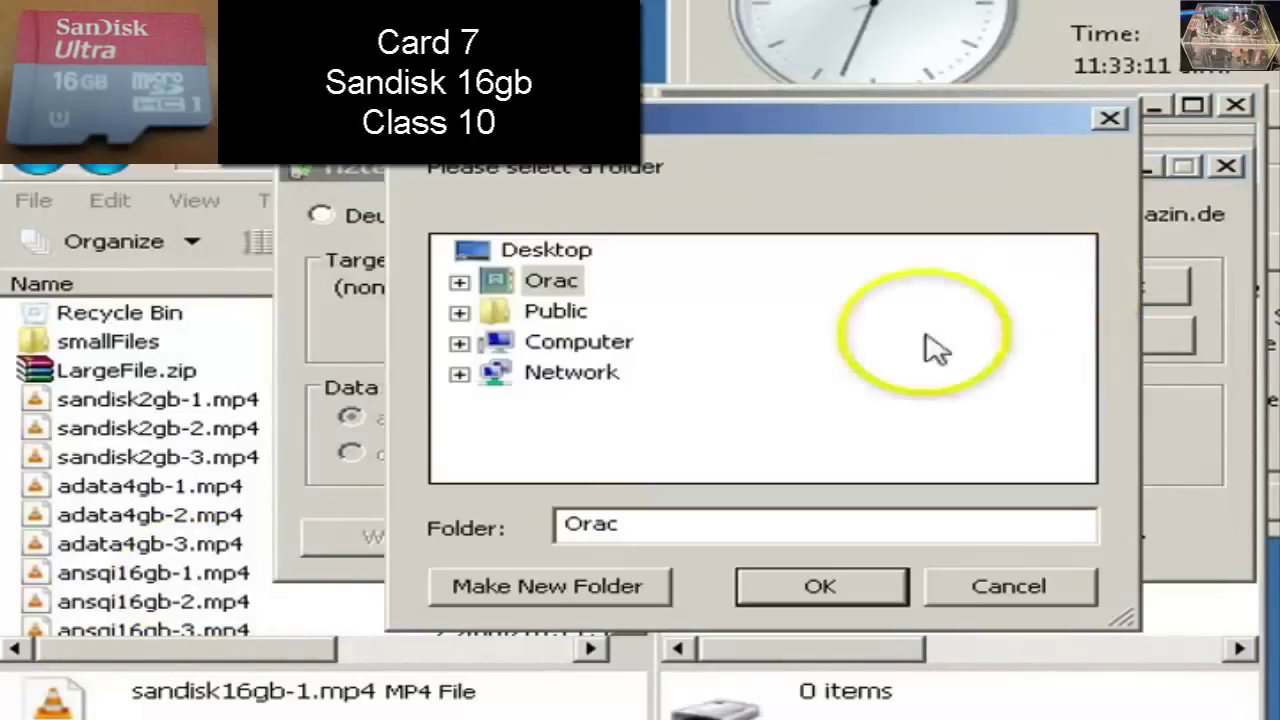
left_click(460, 342)
scroll(668, 445, "down", 2)
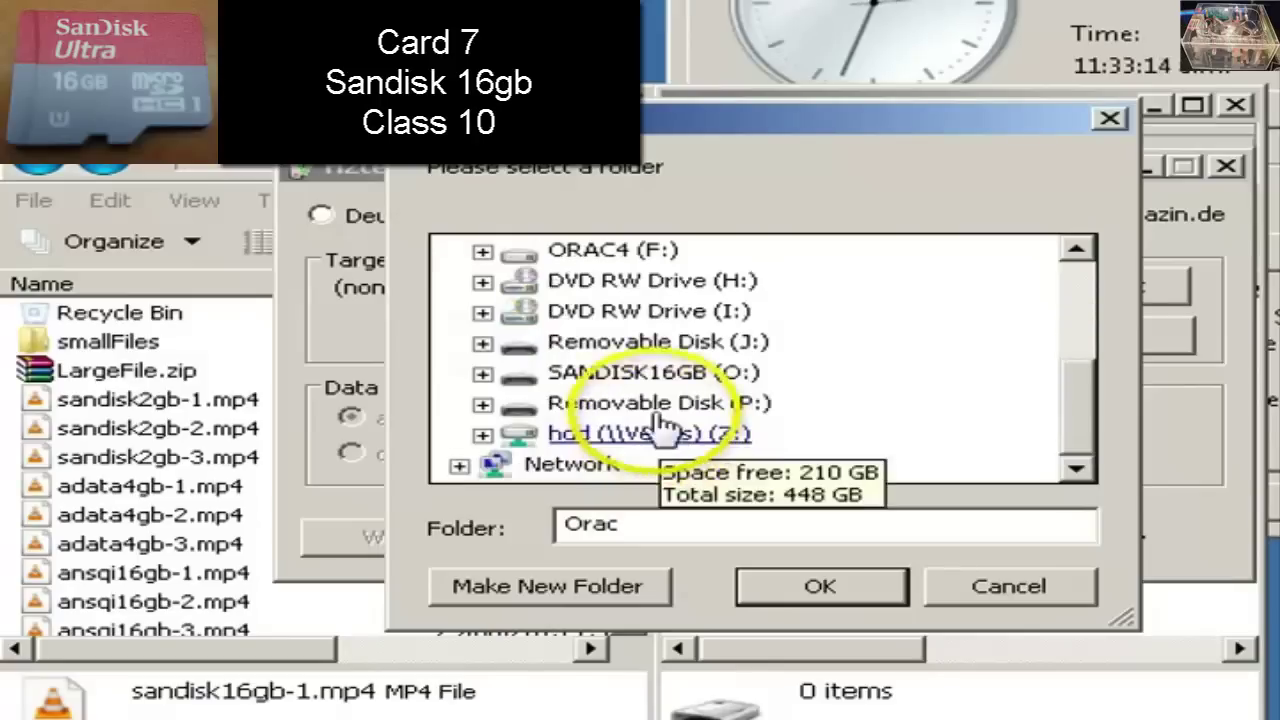
left_click(645, 376)
left_click(810, 585)
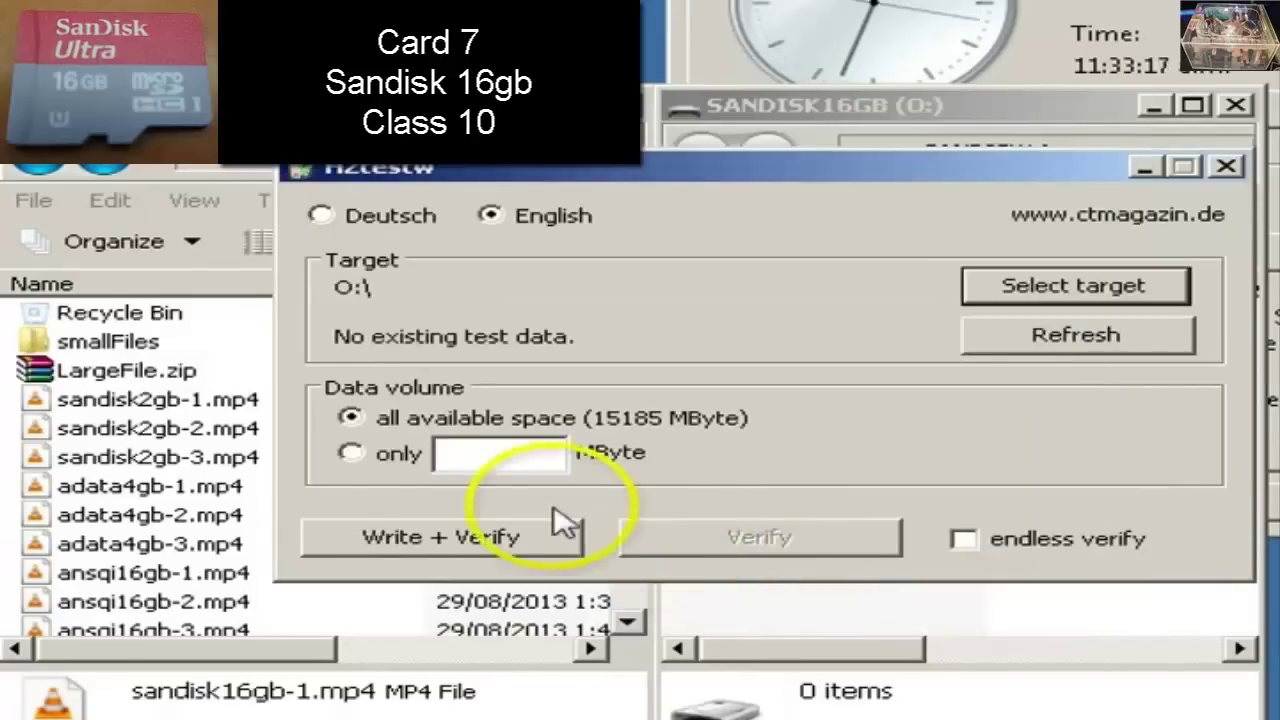
- Restrict the test to only 1000 MByte, start write and verify on the SANDISK16GB card, accepting the warning, and move the progress window
left_click(355, 453)
left_click(500, 457)
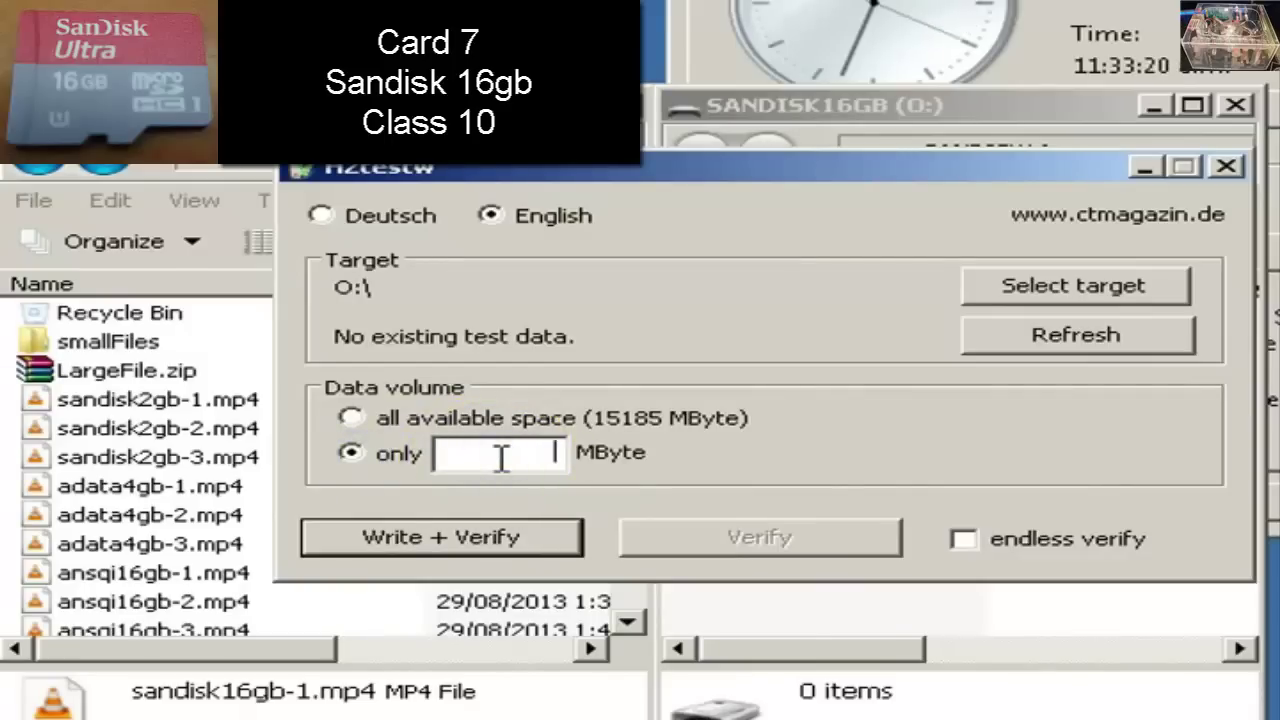
type("1000")
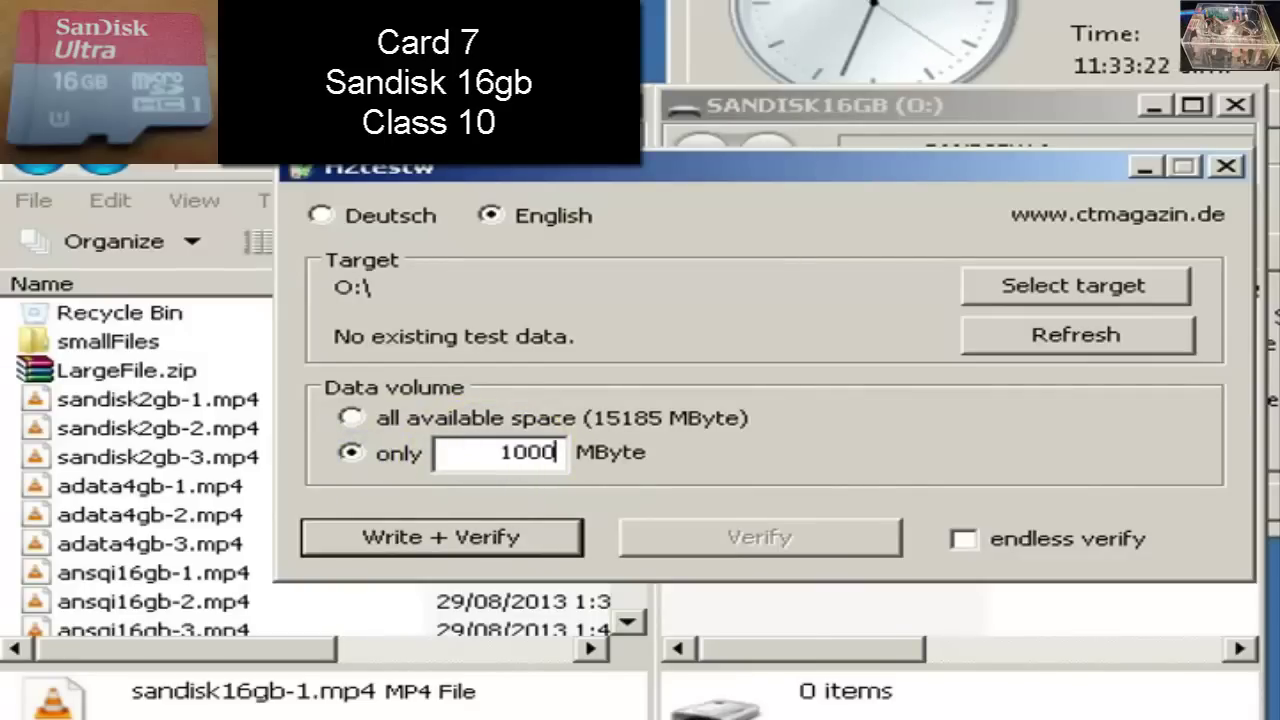
left_click(400, 550)
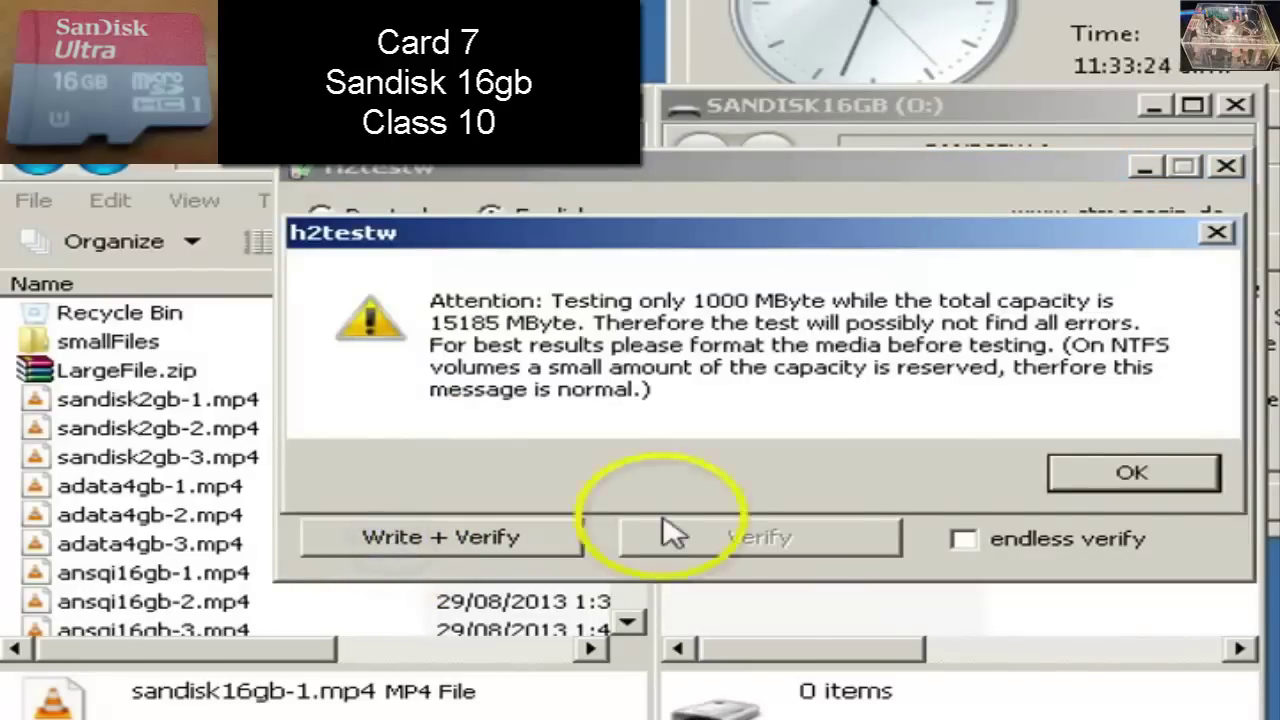
left_click(1140, 478)
left_click_drag(814, 129, 714, 214)
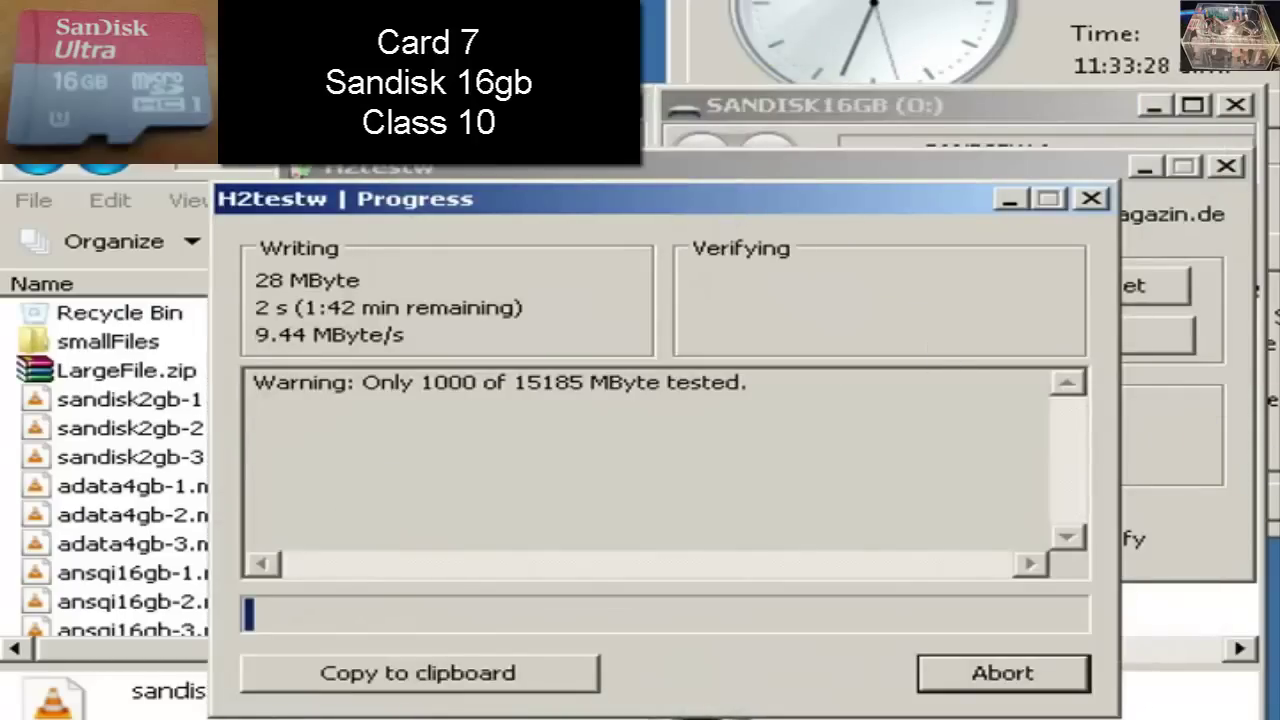